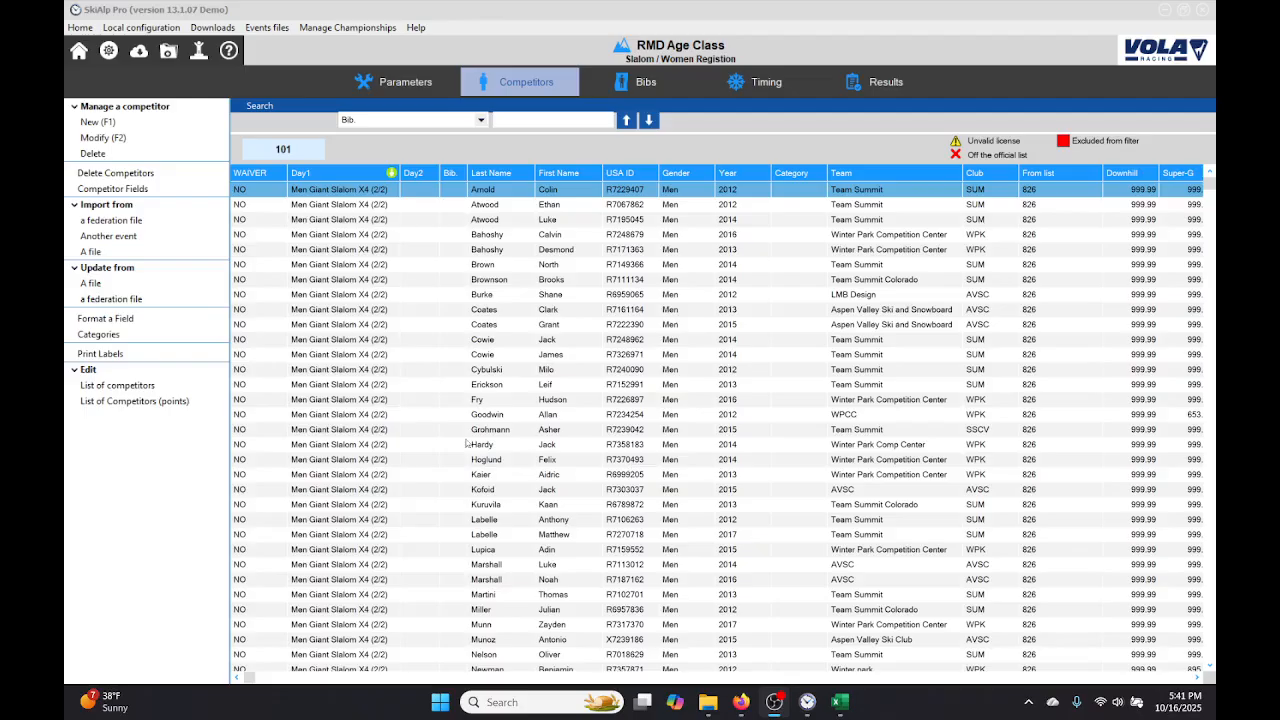
Step: Delete all competitors whose gender is equal to Men from the women's race
scroll(467, 443, down, 20)
scroll(467, 443, down, 20)
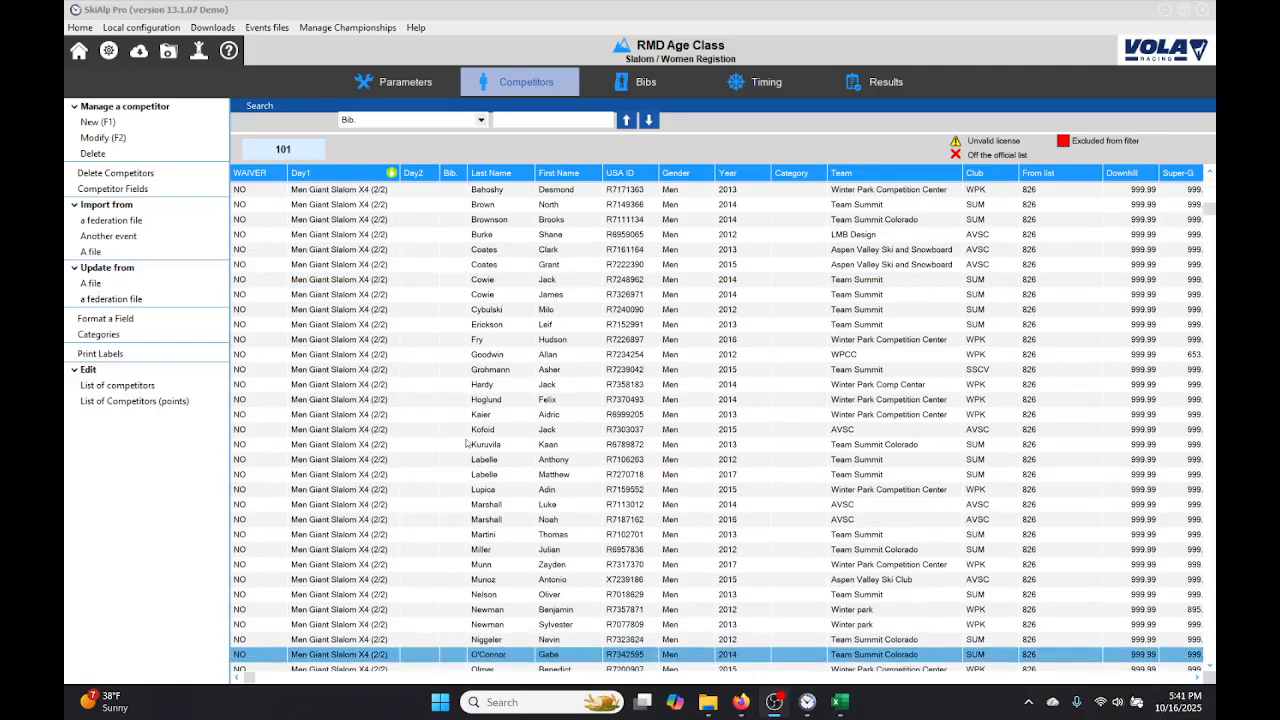
scroll(467, 443, up, 20)
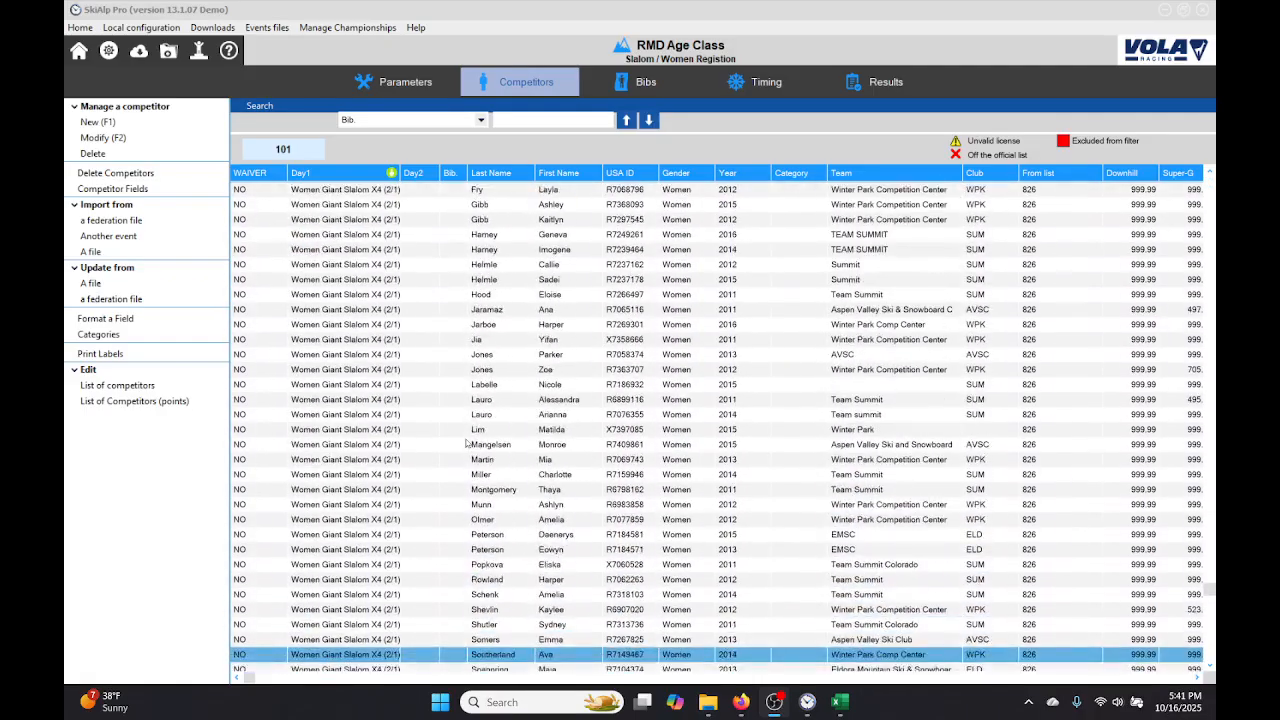
scroll(467, 443, up, 20)
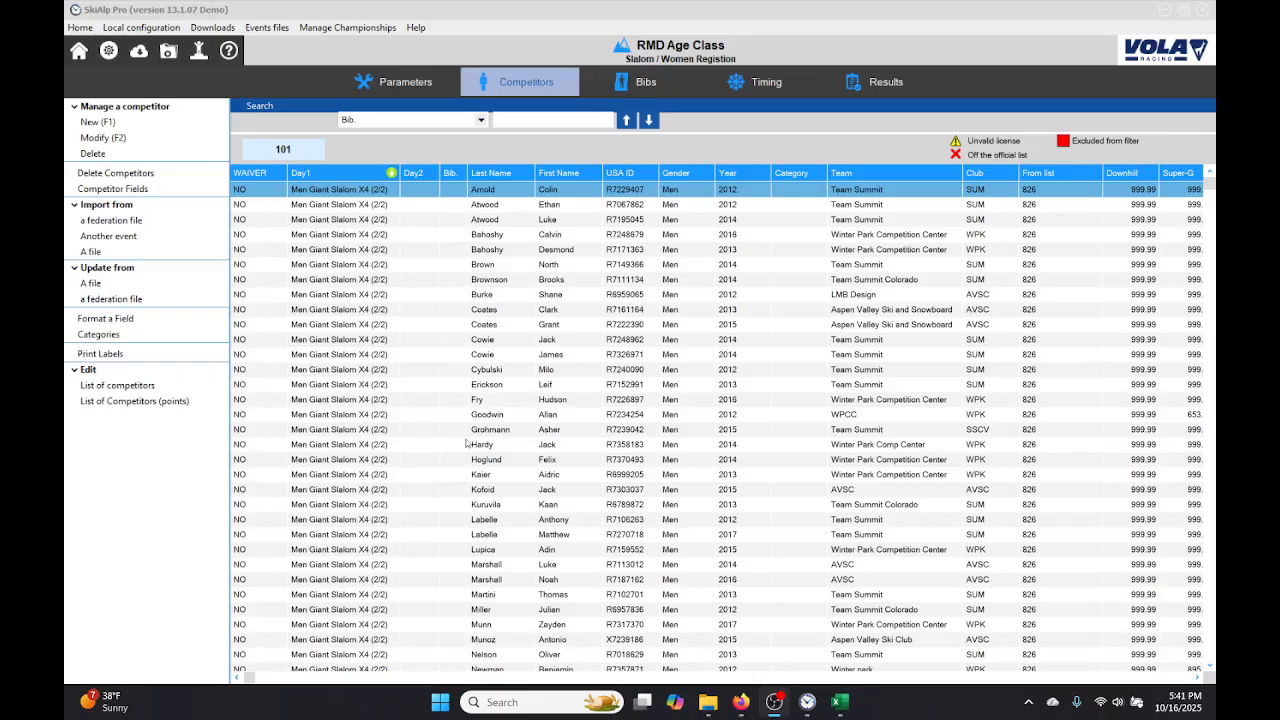
click(143, 175)
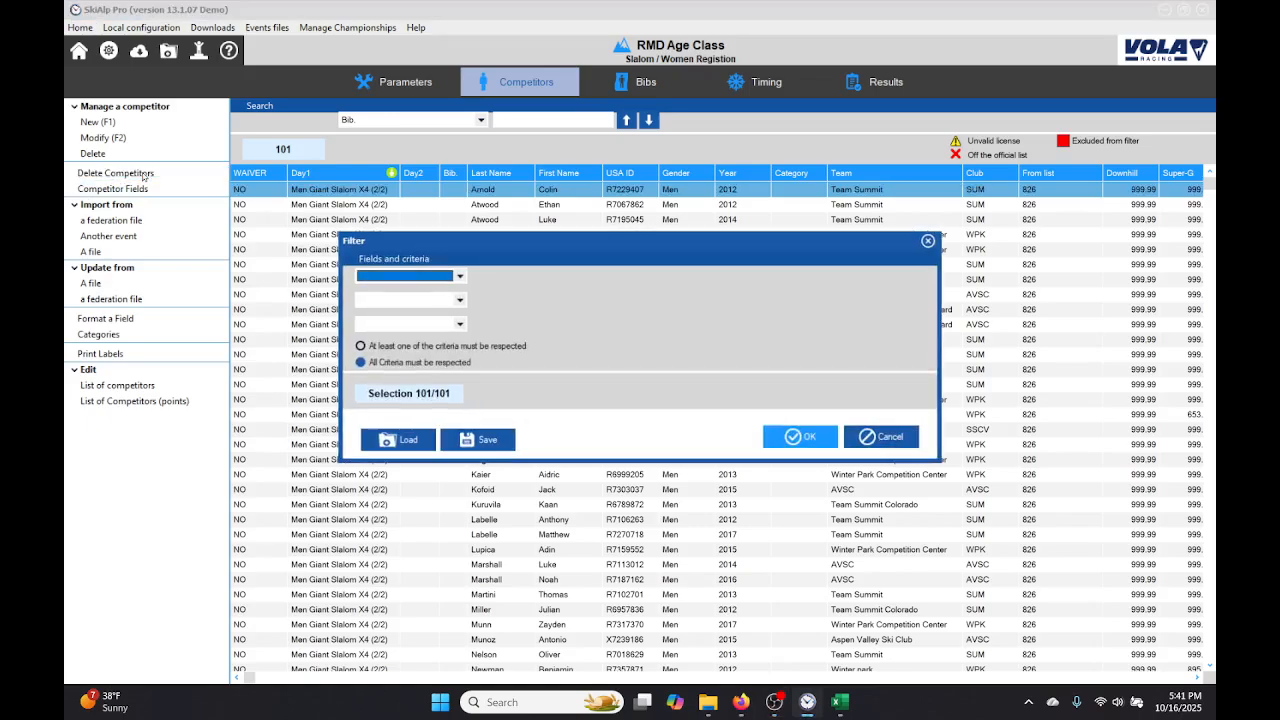
key(g)
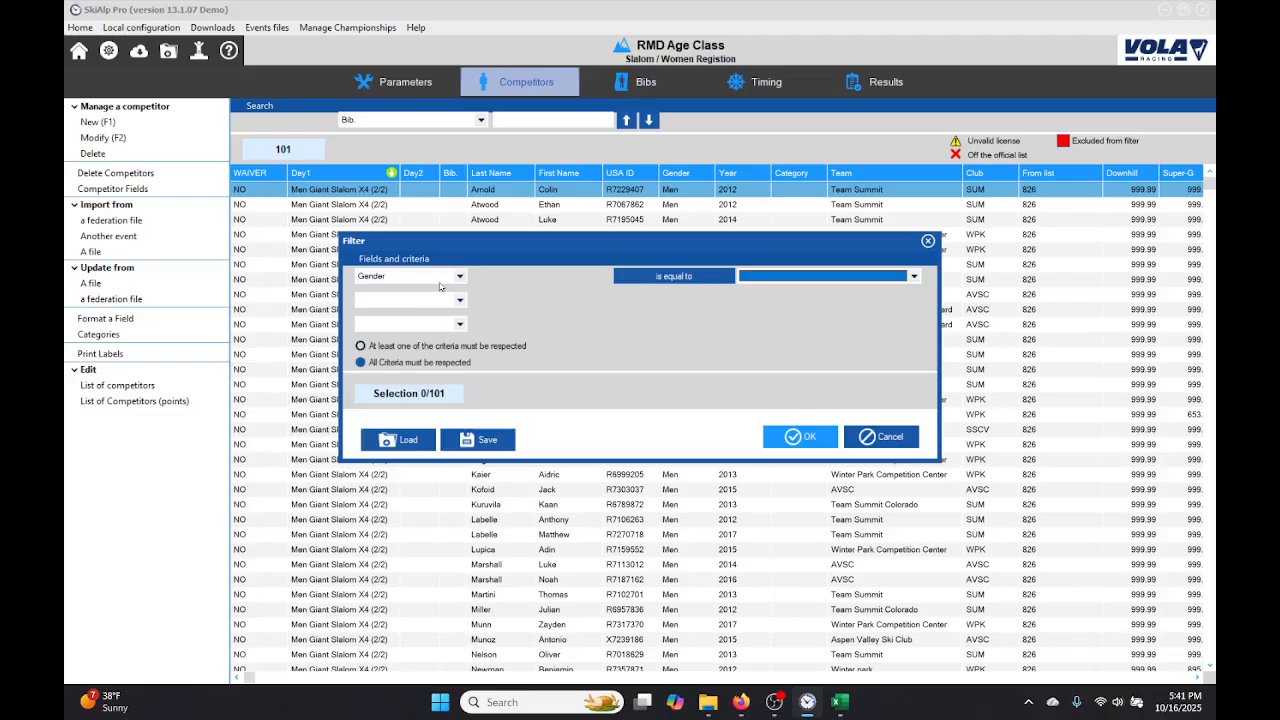
key(m)
key(Tab)
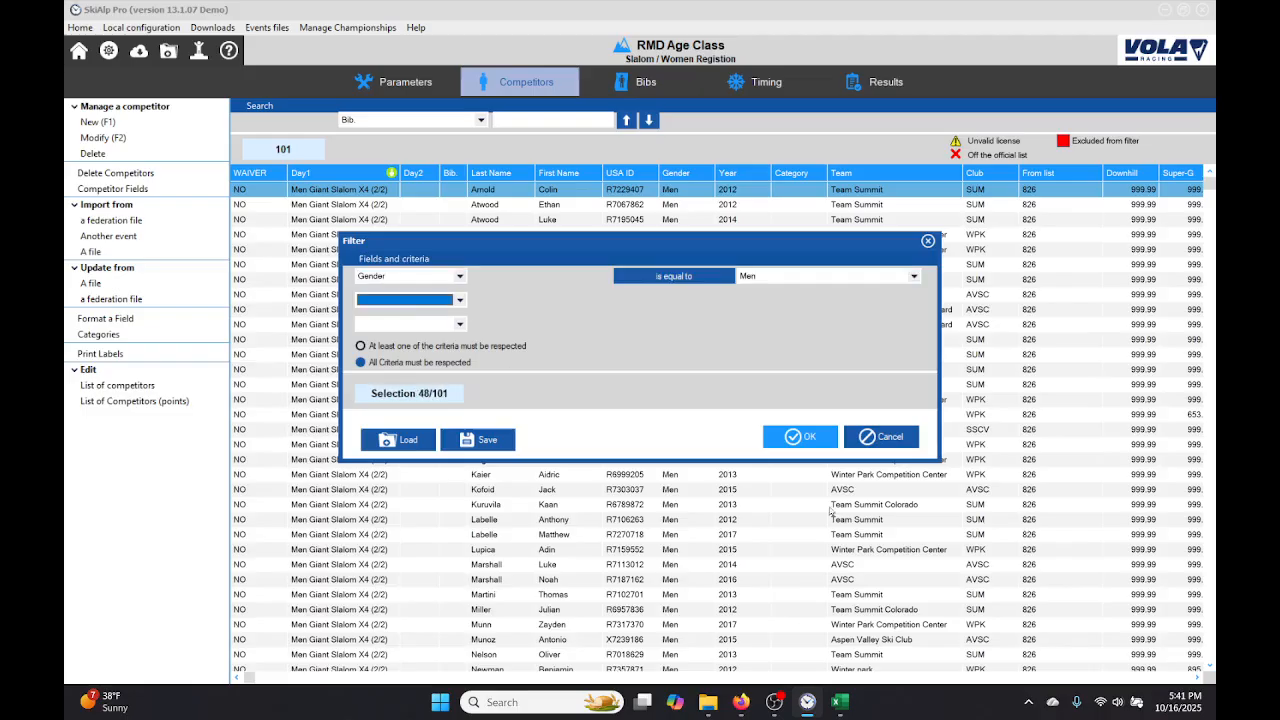
click(800, 437)
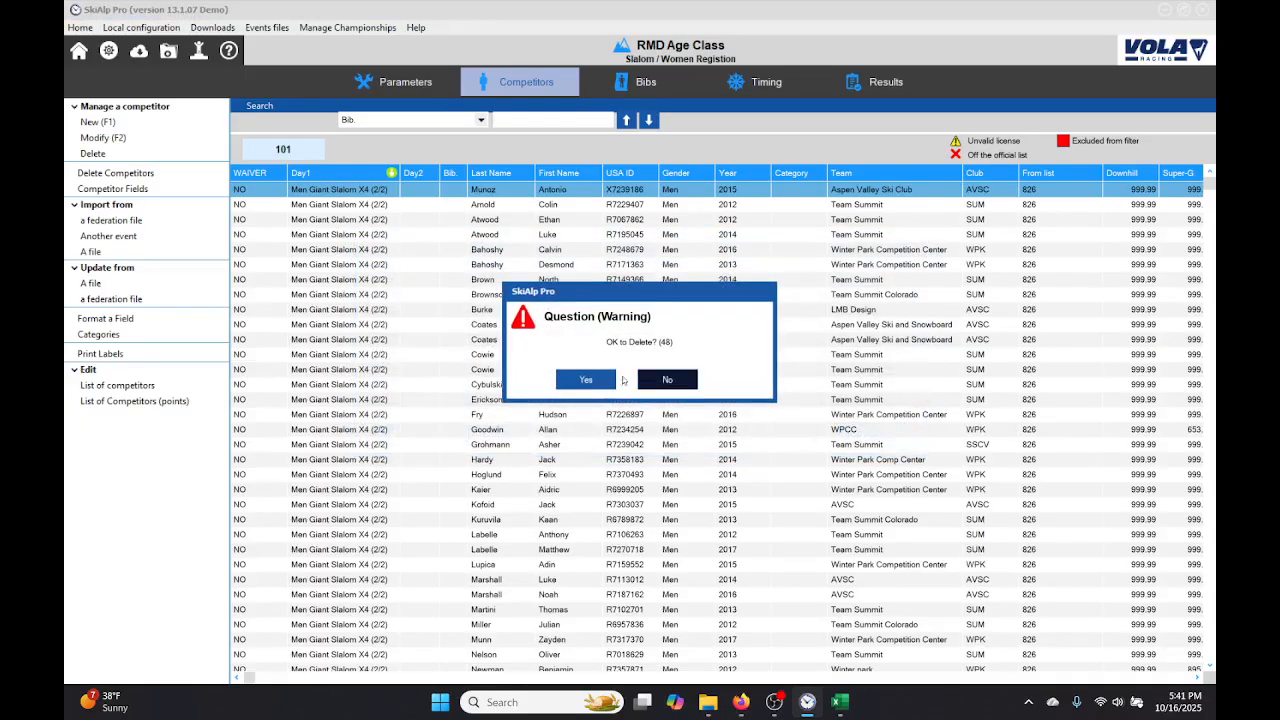
click(593, 380)
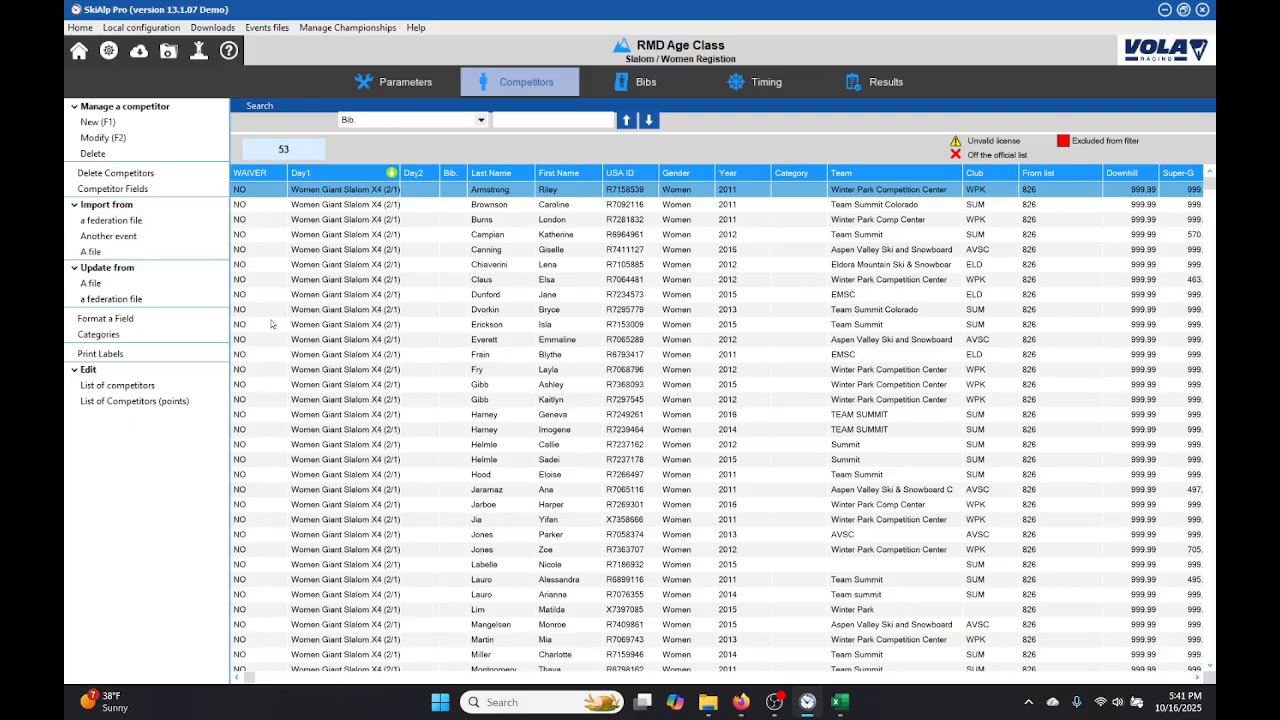
Step: Open the competitor categories and browse to the SkiAlpPro folder on drive C for a categories file to load
click(98, 334)
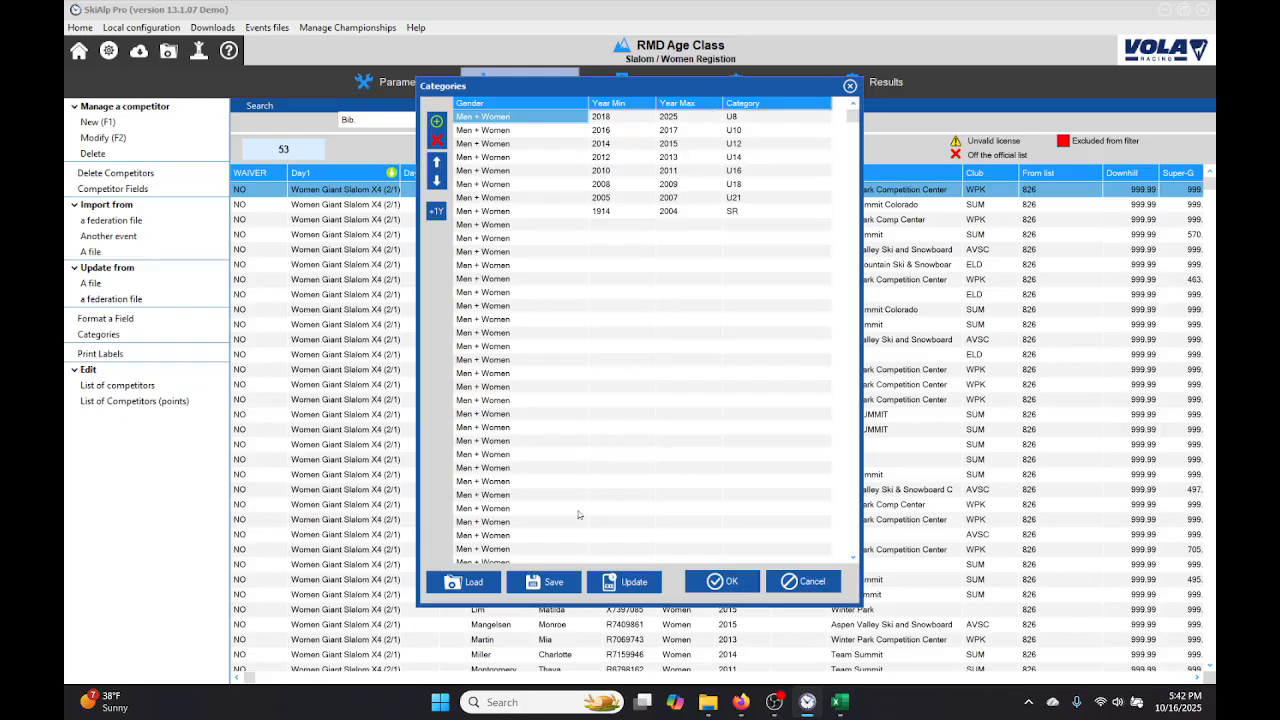
click(468, 582)
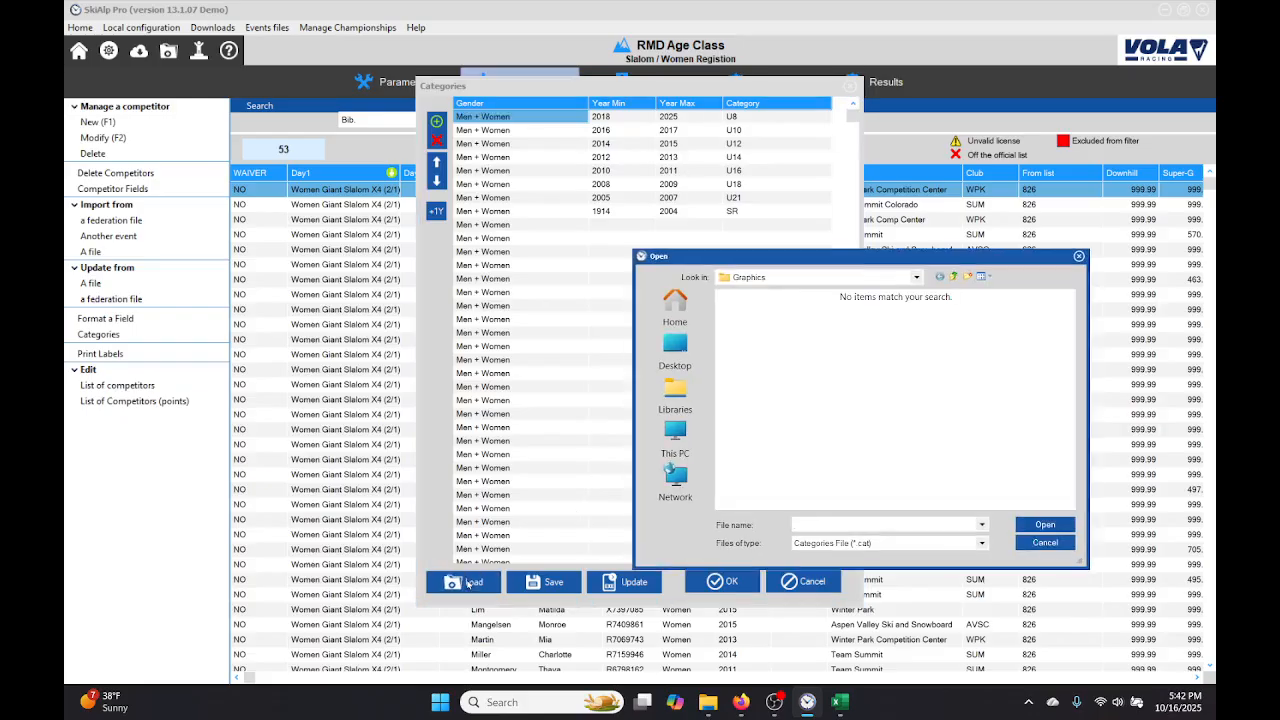
click(1045, 543)
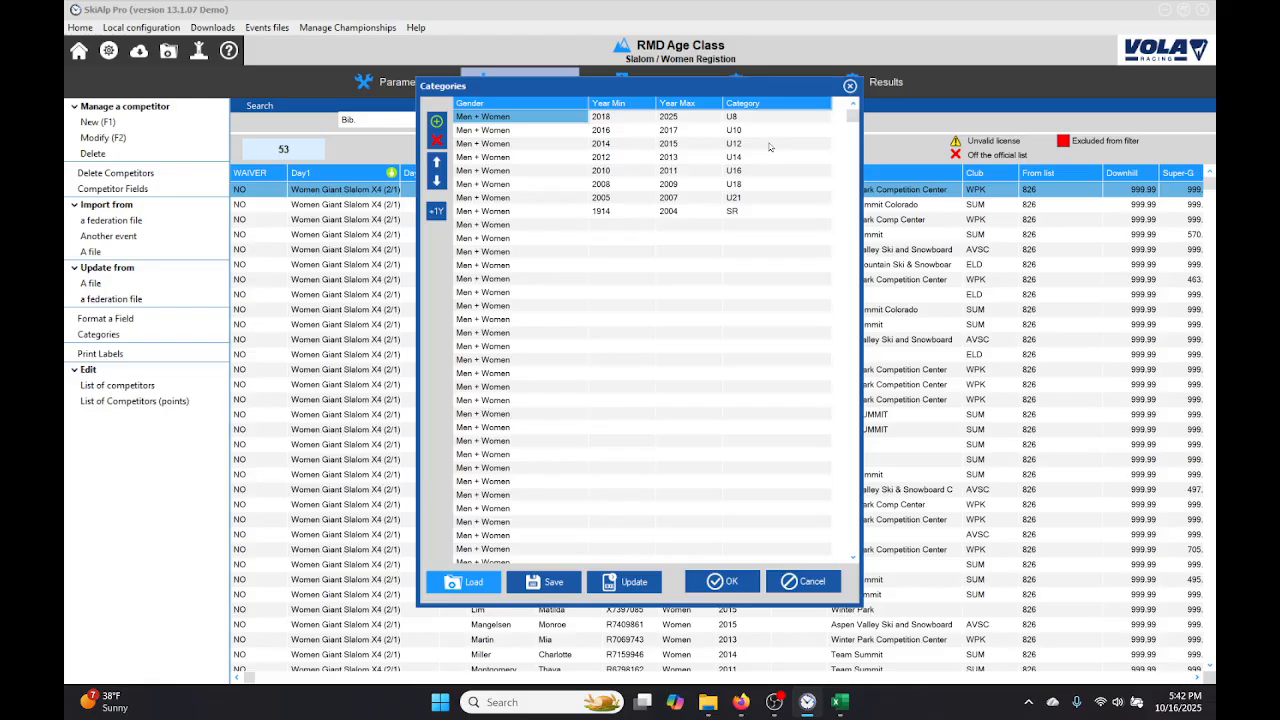
click(477, 583)
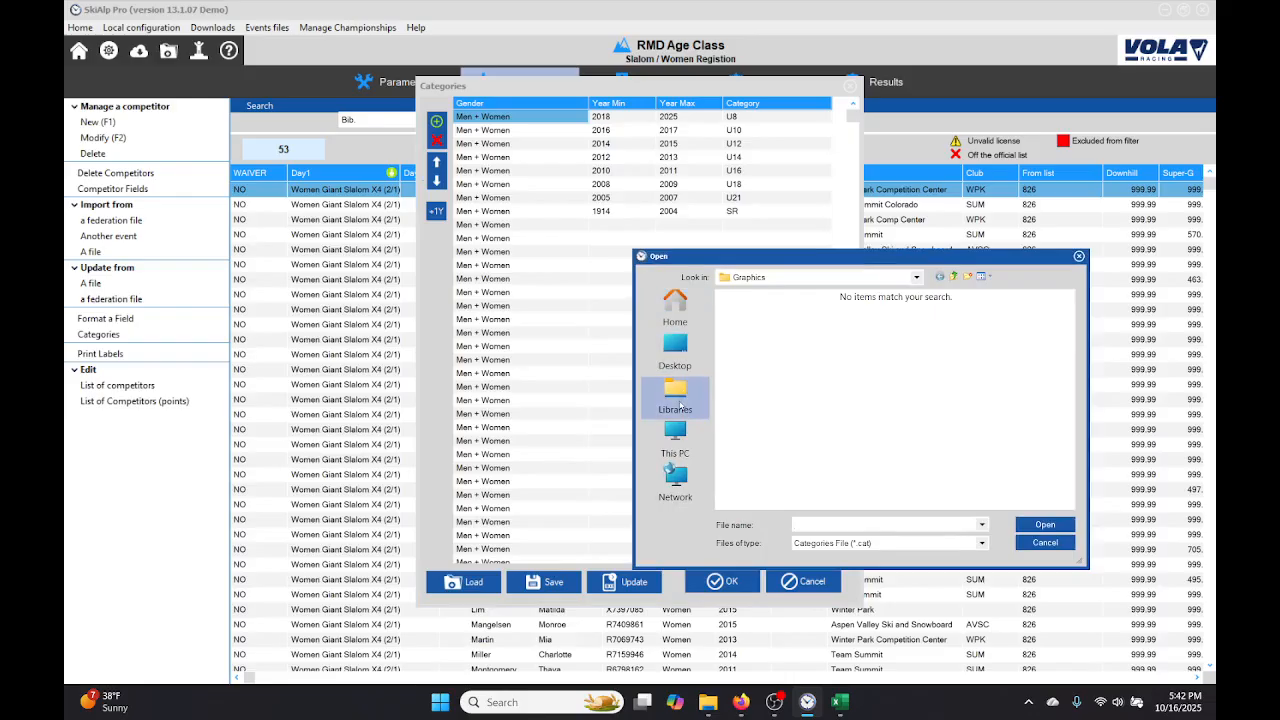
click(675, 440)
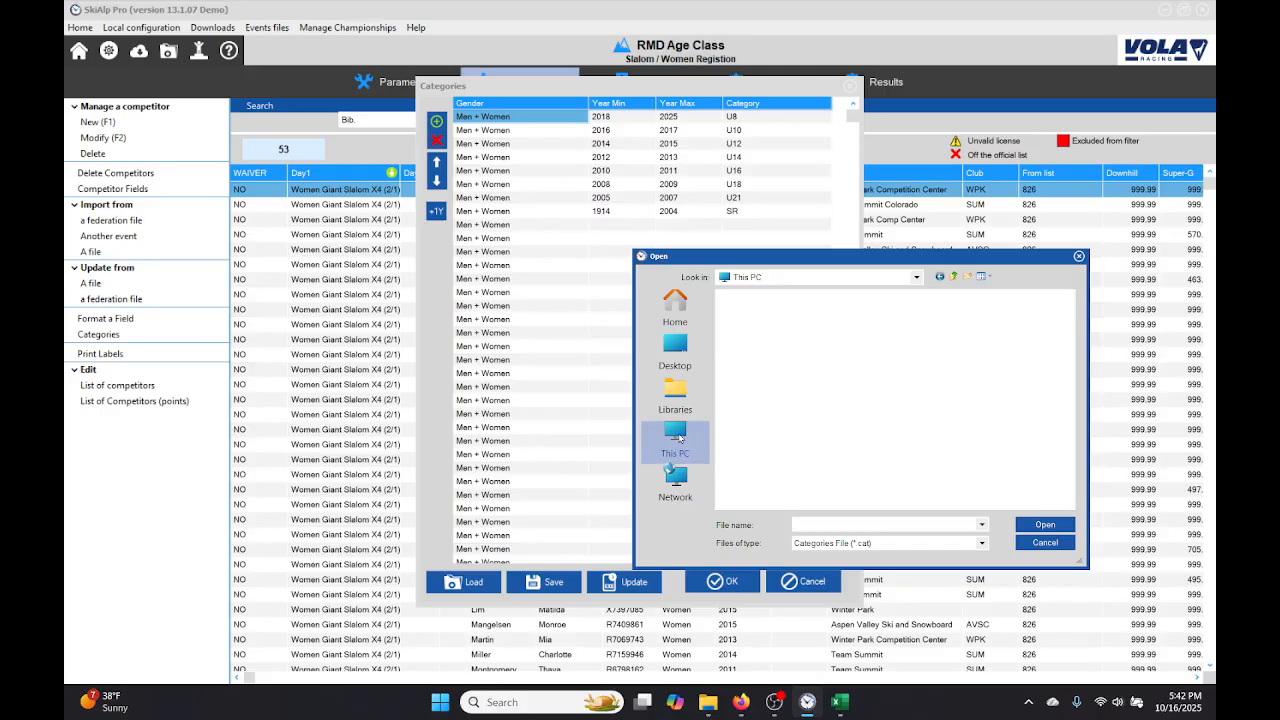
double_click(770, 325)
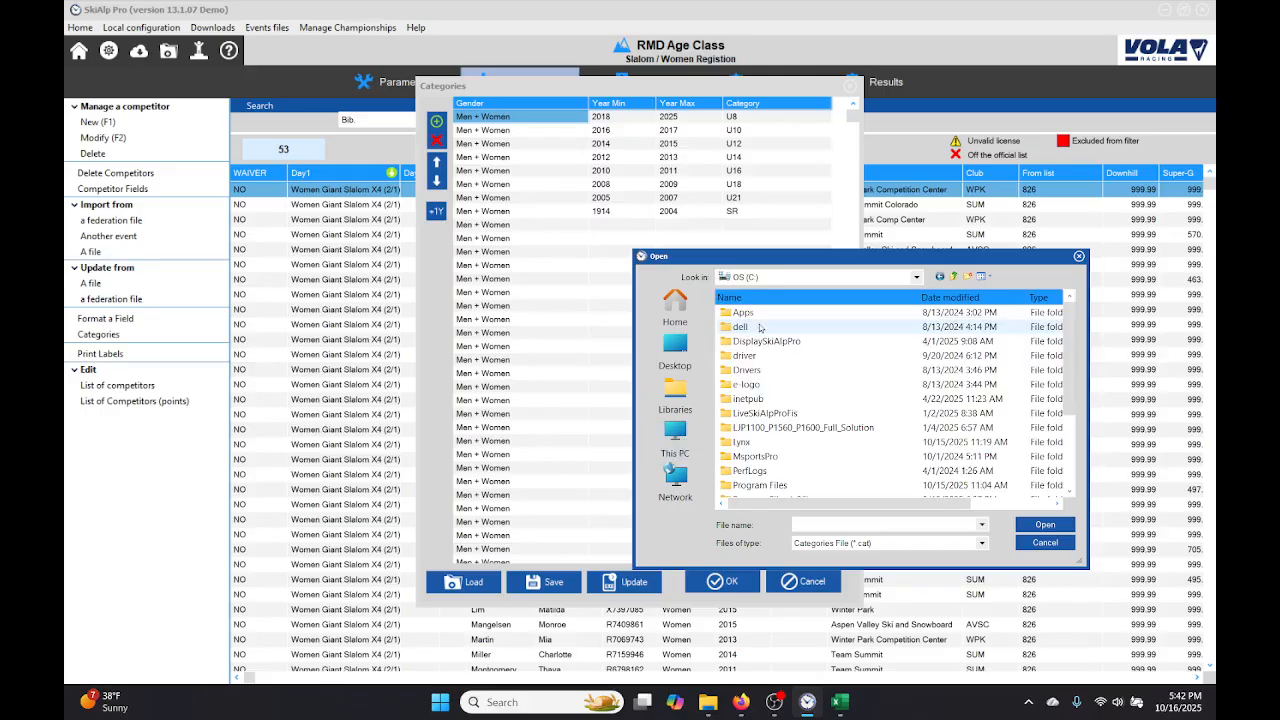
scroll(790, 400, down, 2)
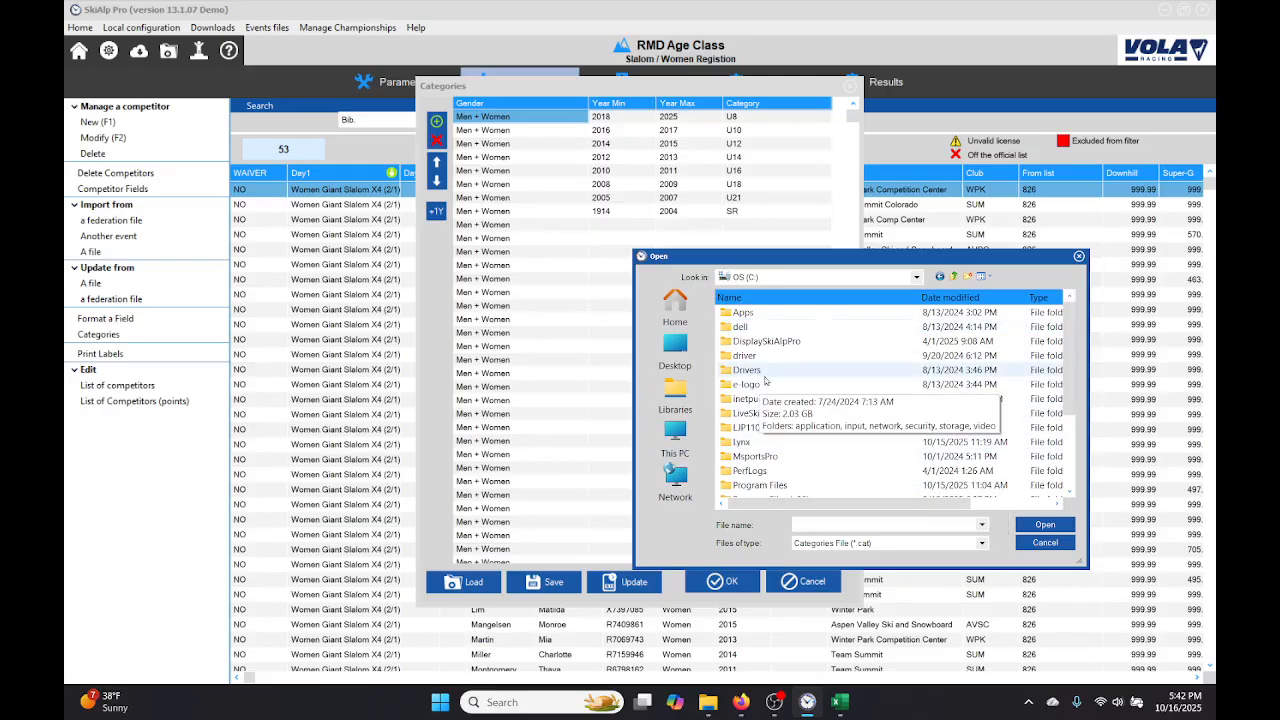
scroll(783, 390, down, 1)
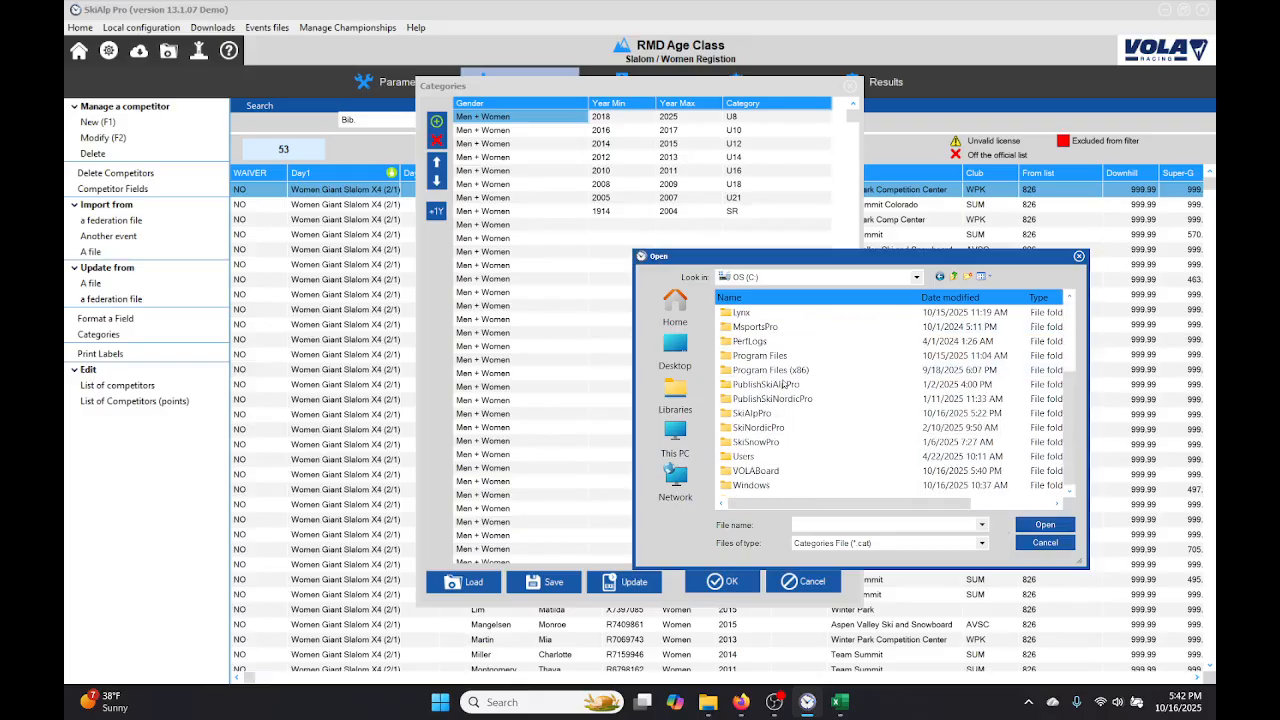
double_click(760, 413)
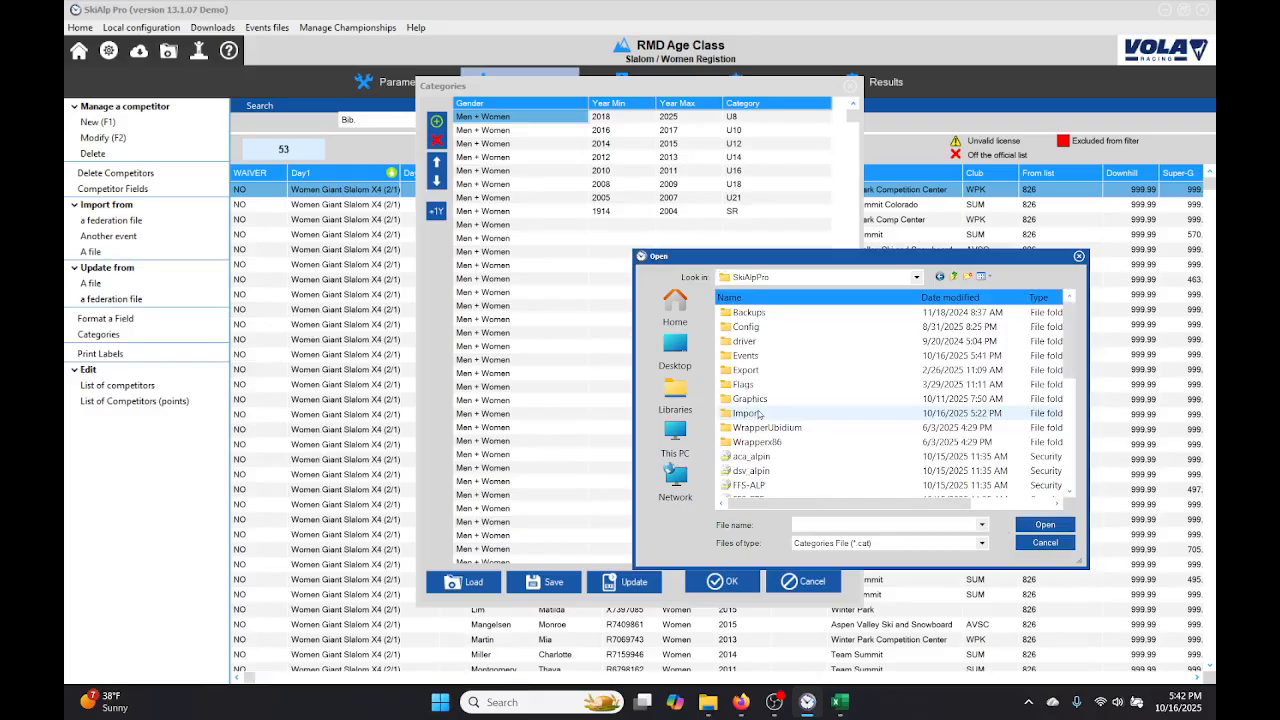
double_click(748, 327)
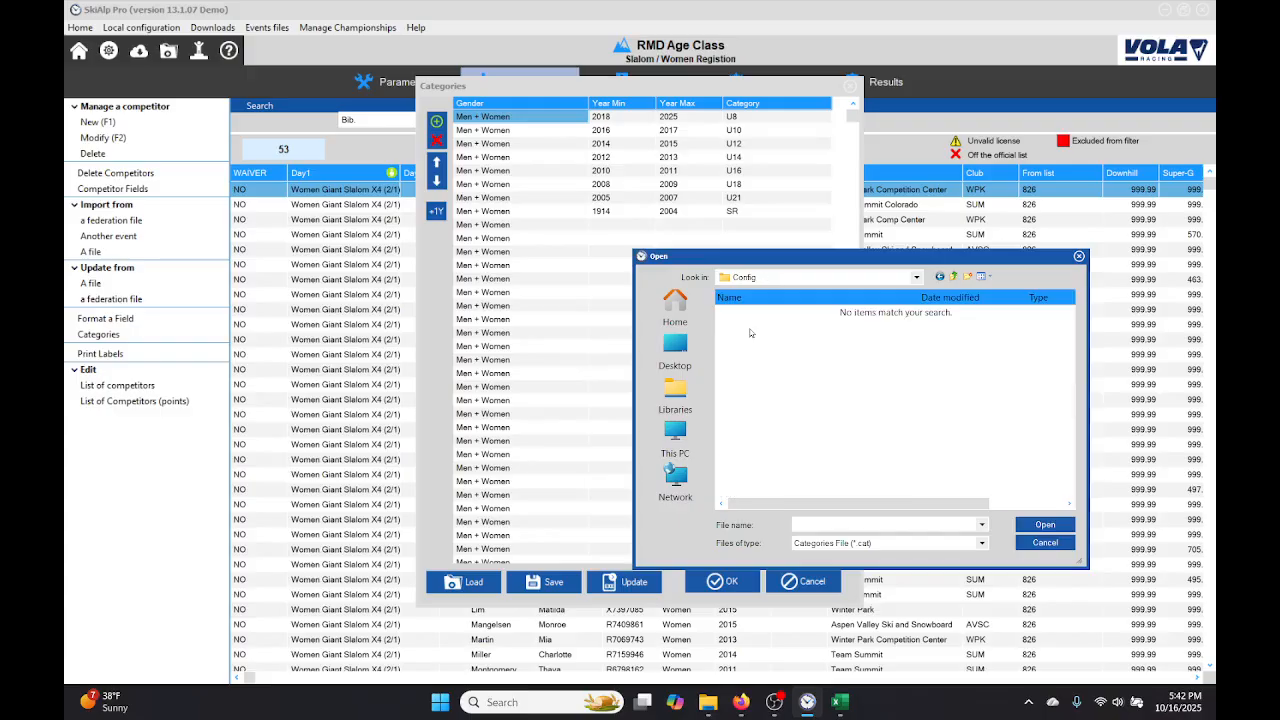
click(955, 278)
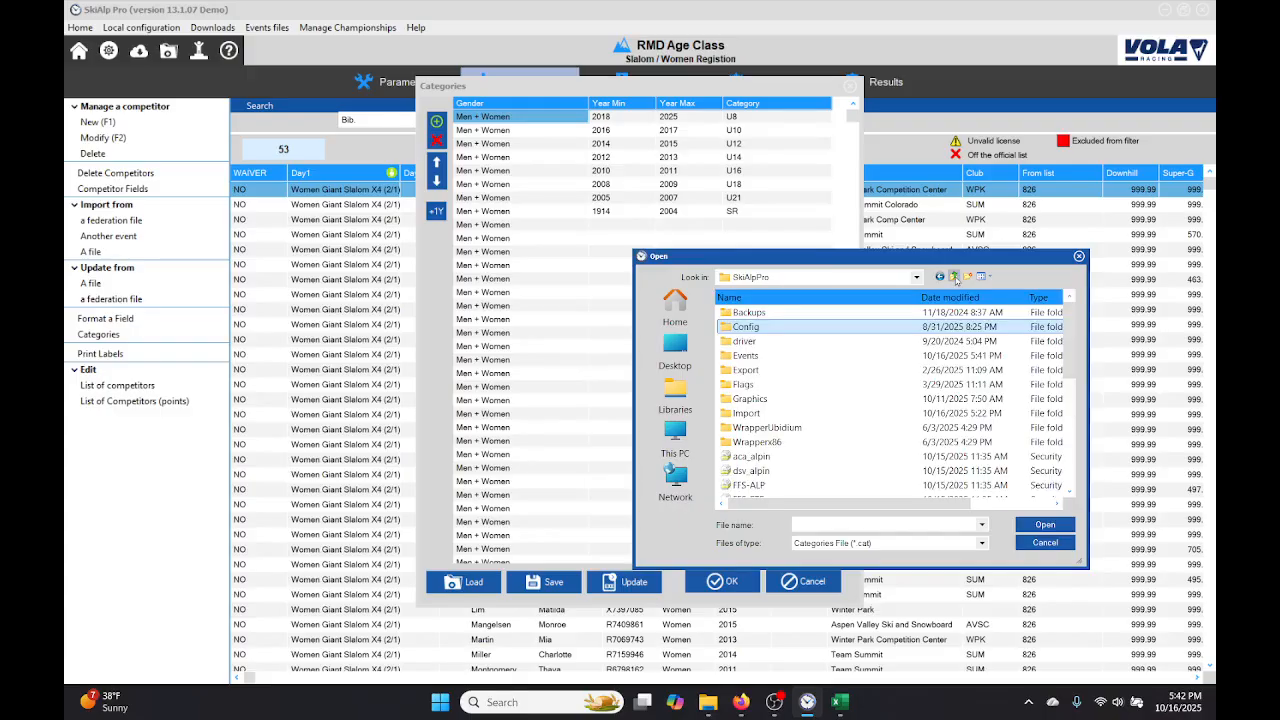
Step: Load the USA-ALP categories file and apply its age categories to the competitors
scroll(838, 433, down, 1)
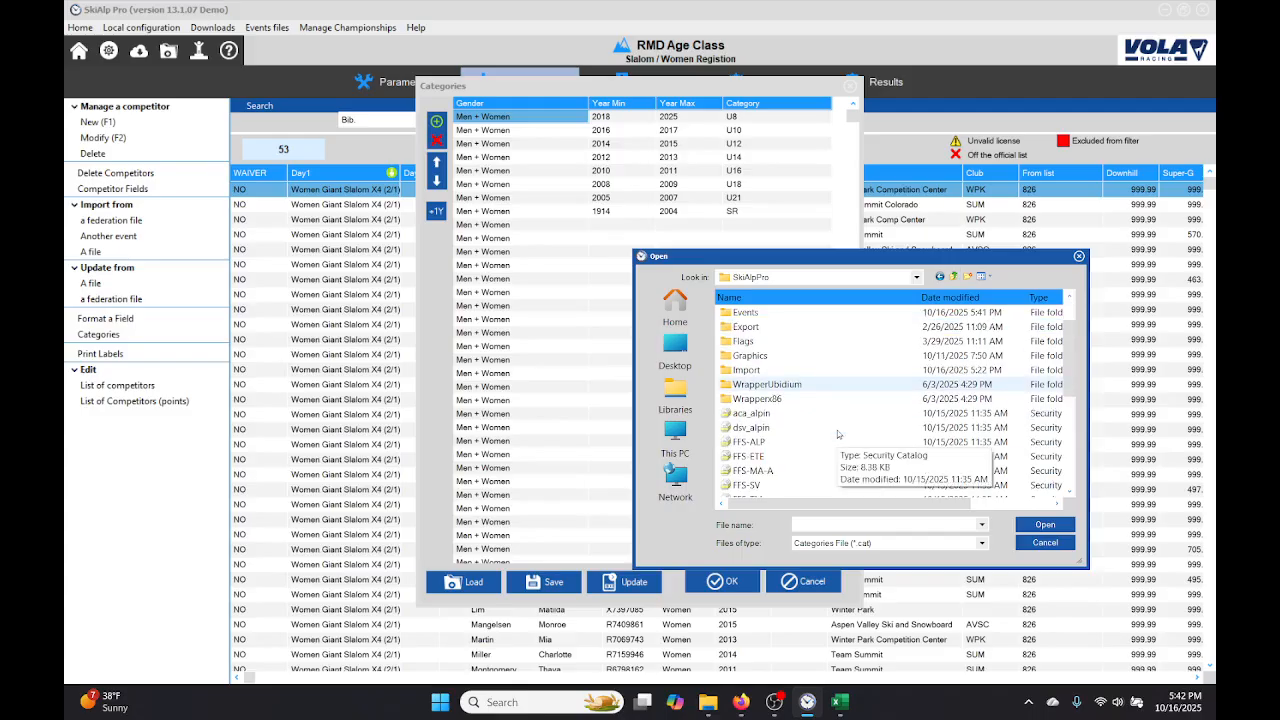
scroll(802, 453, down, 3)
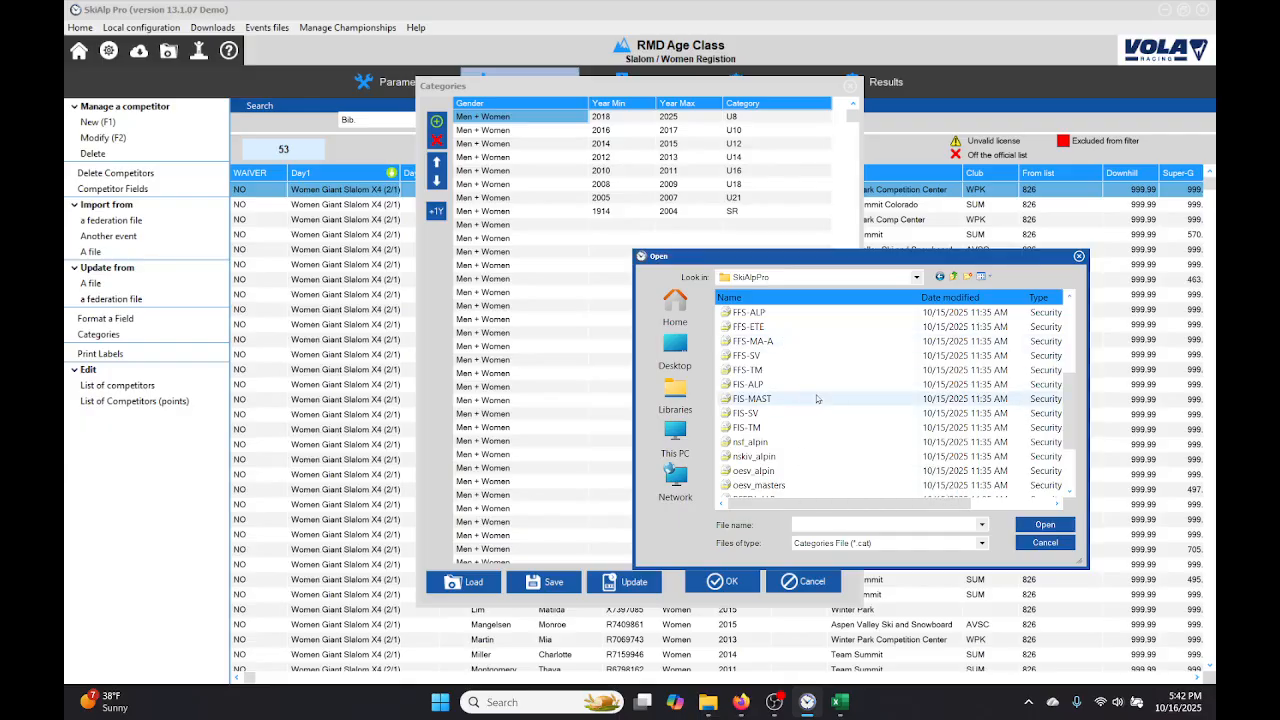
scroll(816, 399, down, 3)
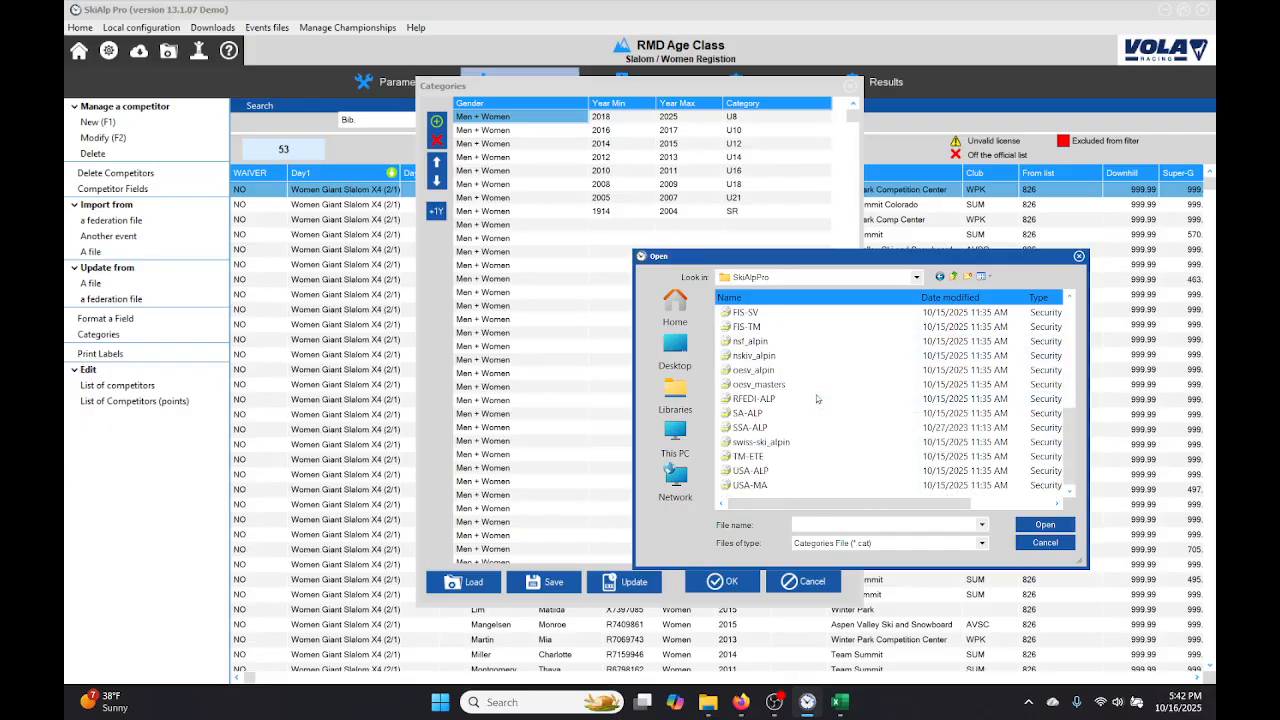
double_click(777, 473)
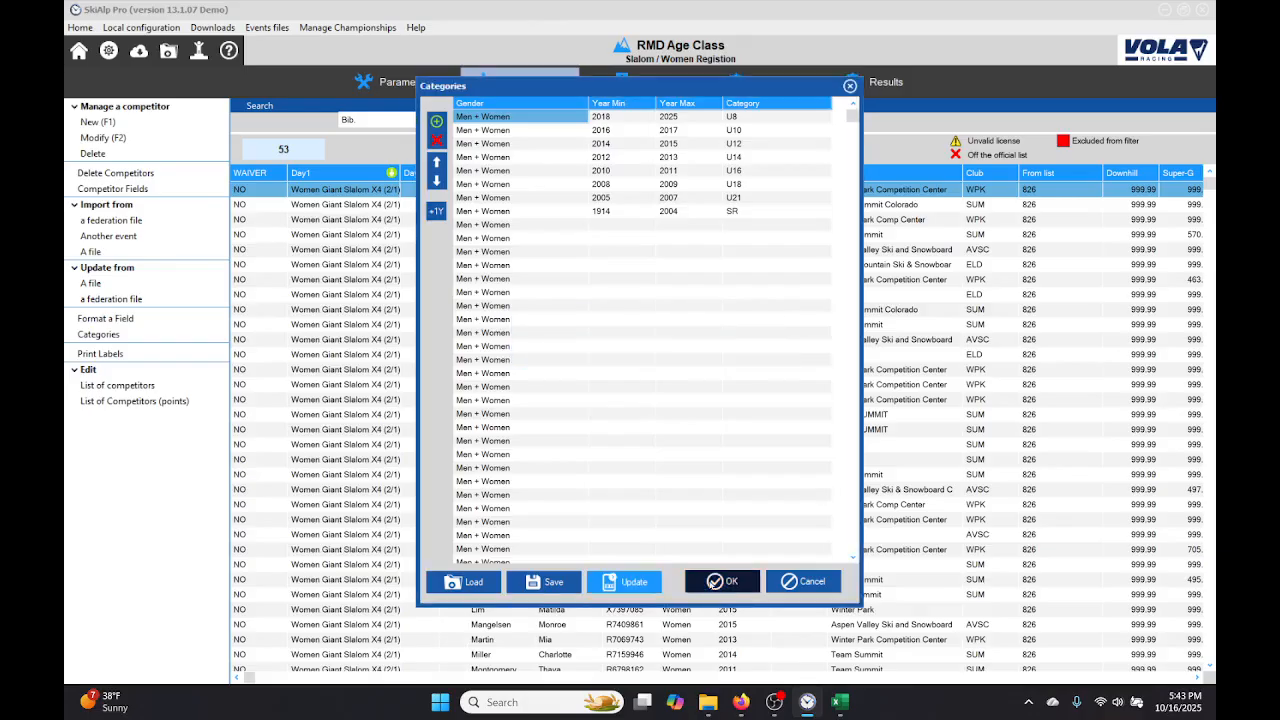
click(718, 583)
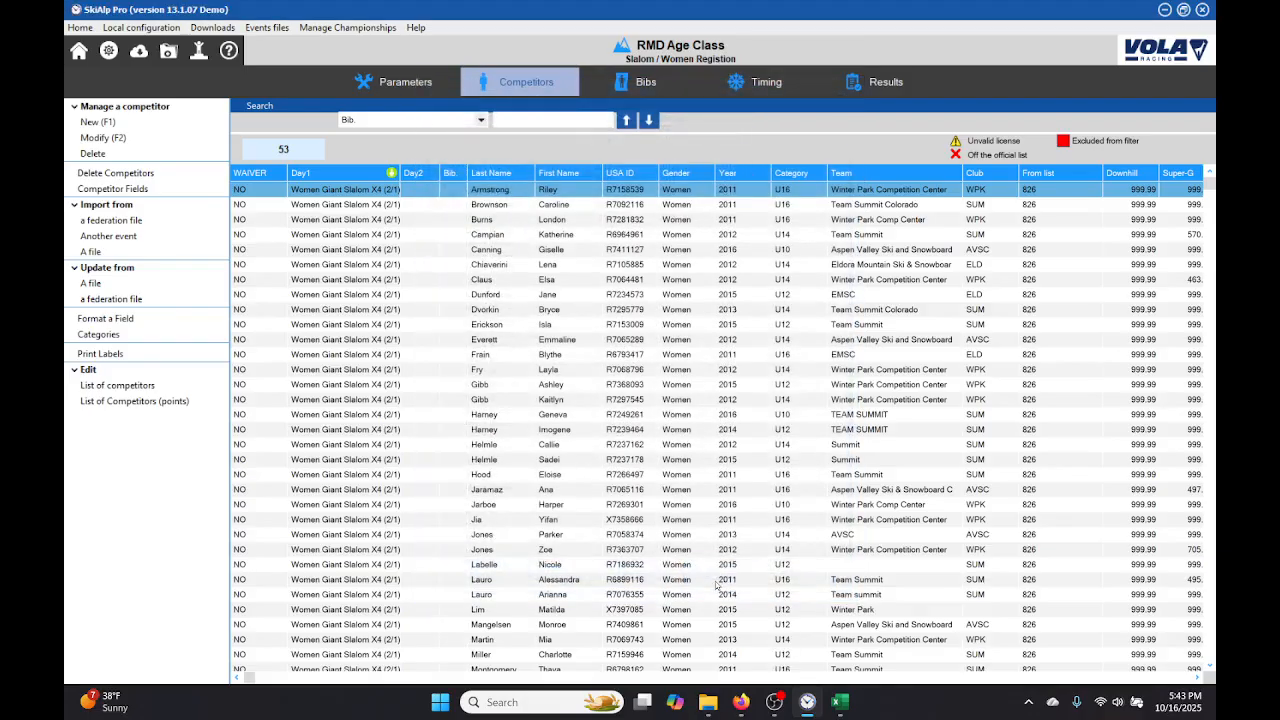
Step: Review the category assigned to each competitor throughout the whole competitor list
key(Down)
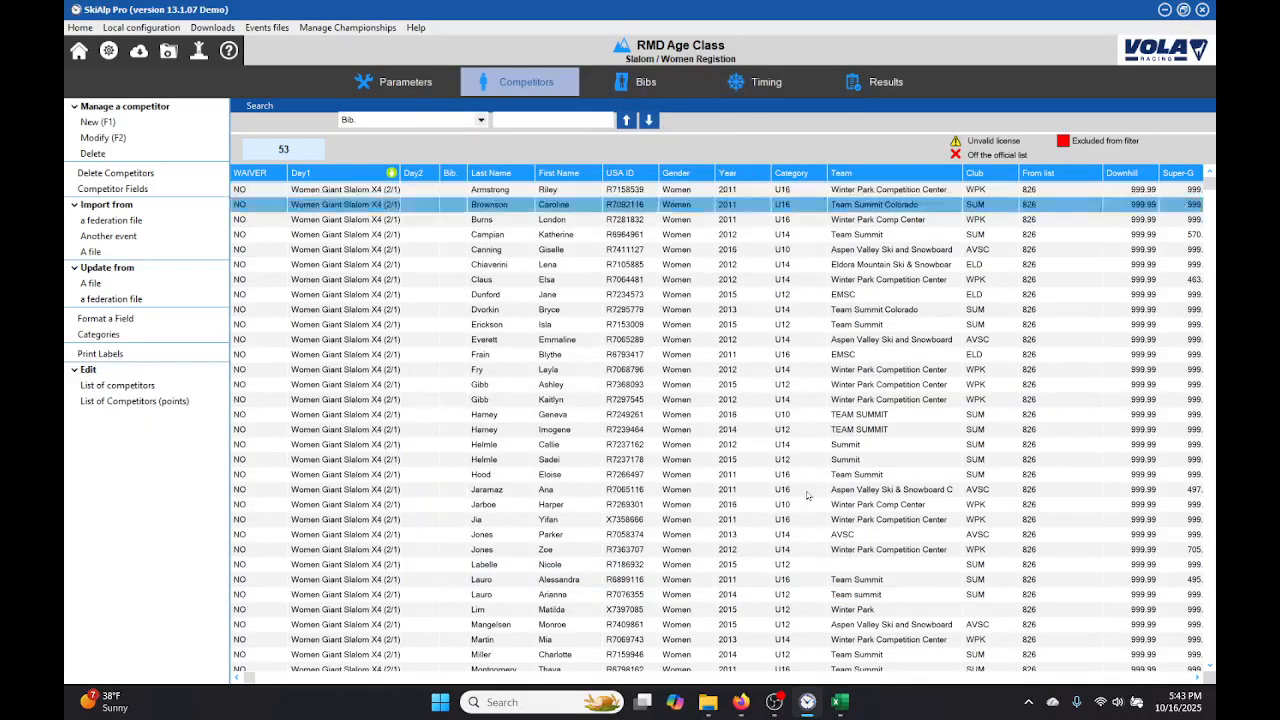
key(Down)
key(Down)
key(Down)
key(Down)
key(Down)
key(Down)
key(Down)
key(Down)
key(Down)
key(Down)
key(Down)
key(Down)
key(Down)
key(Down)
key(Down)
key(Down)
key(Down)
key(Down)
key(Down)
key(Down)
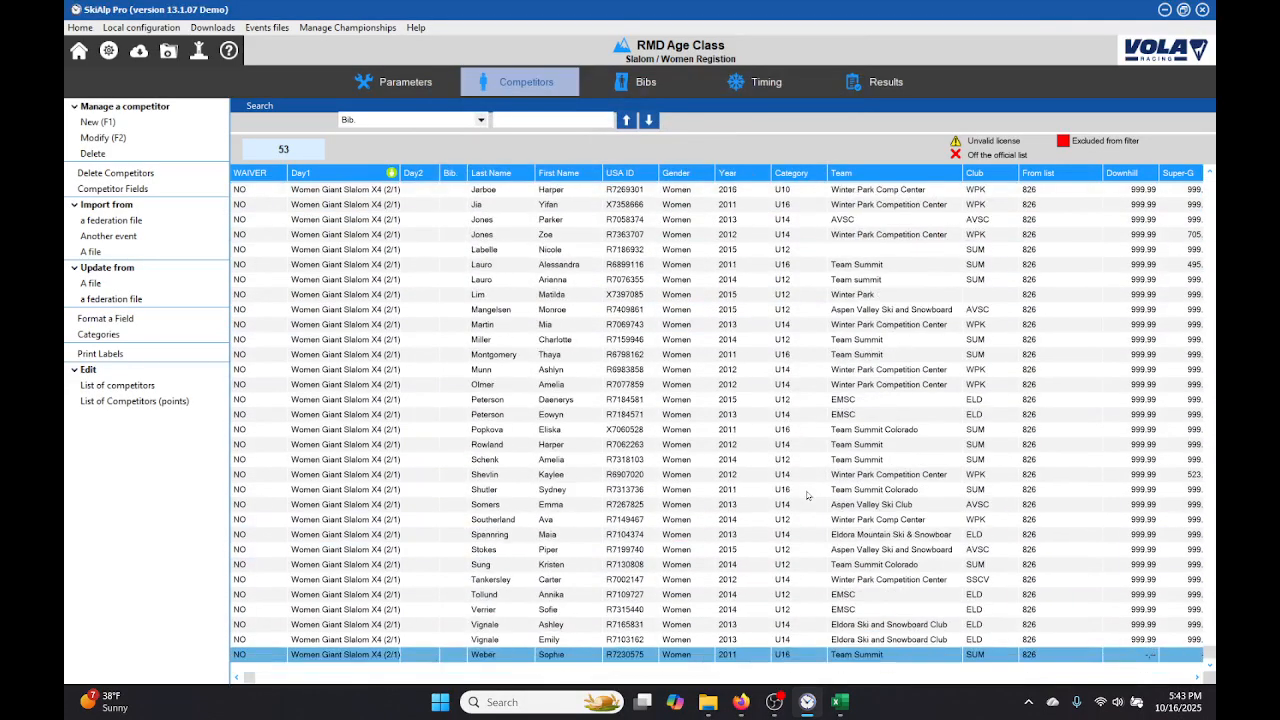
key(Up)
key(Up)
key(Up)
key(Up)
key(Up)
key(Up)
key(Up)
key(Up)
key(Up)
key(Up)
key(Up)
key(Up)
key(Up)
key(Up)
key(Up)
key(Up)
key(Up)
key(Up)
key(Up)
key(Up)
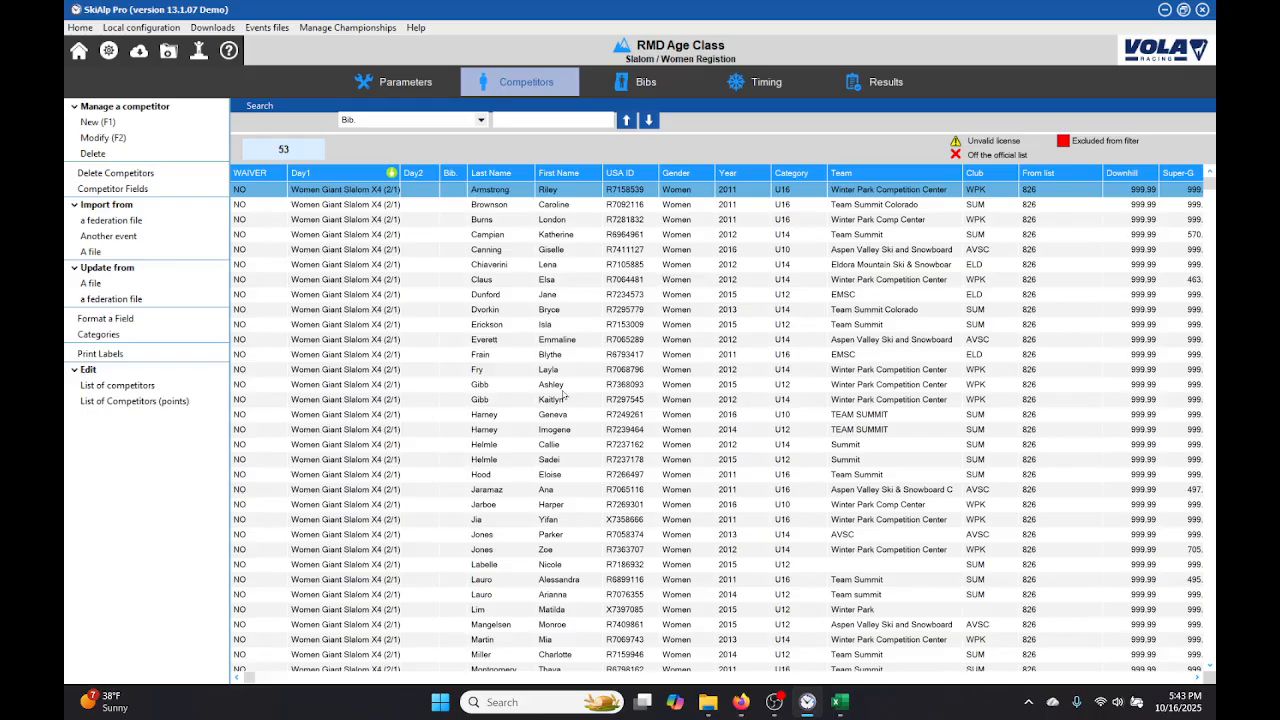
key(Down)
key(Down)
key(Down)
key(Down)
key(Down)
key(Down)
key(Down)
key(Down)
key(Down)
key(Down)
key(Down)
key(Down)
key(Down)
key(Down)
key(Down)
key(Down)
key(Down)
key(Down)
key(Down)
key(Down)
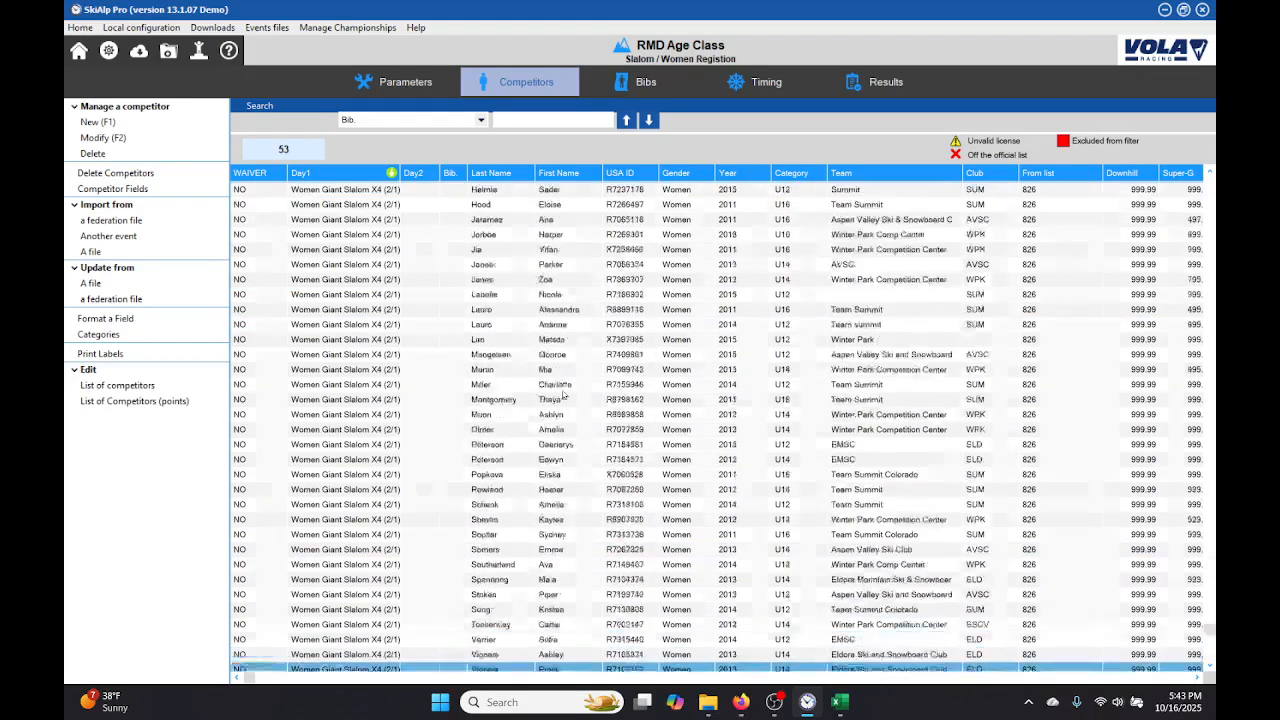
key(Down)
key(Up)
key(Up)
key(Up)
key(Up)
key(Up)
key(Up)
key(Up)
key(Up)
key(Up)
key(Up)
key(Up)
key(Up)
key(Up)
key(Up)
key(Up)
key(Up)
key(Up)
key(Up)
key(Up)
key(Up)
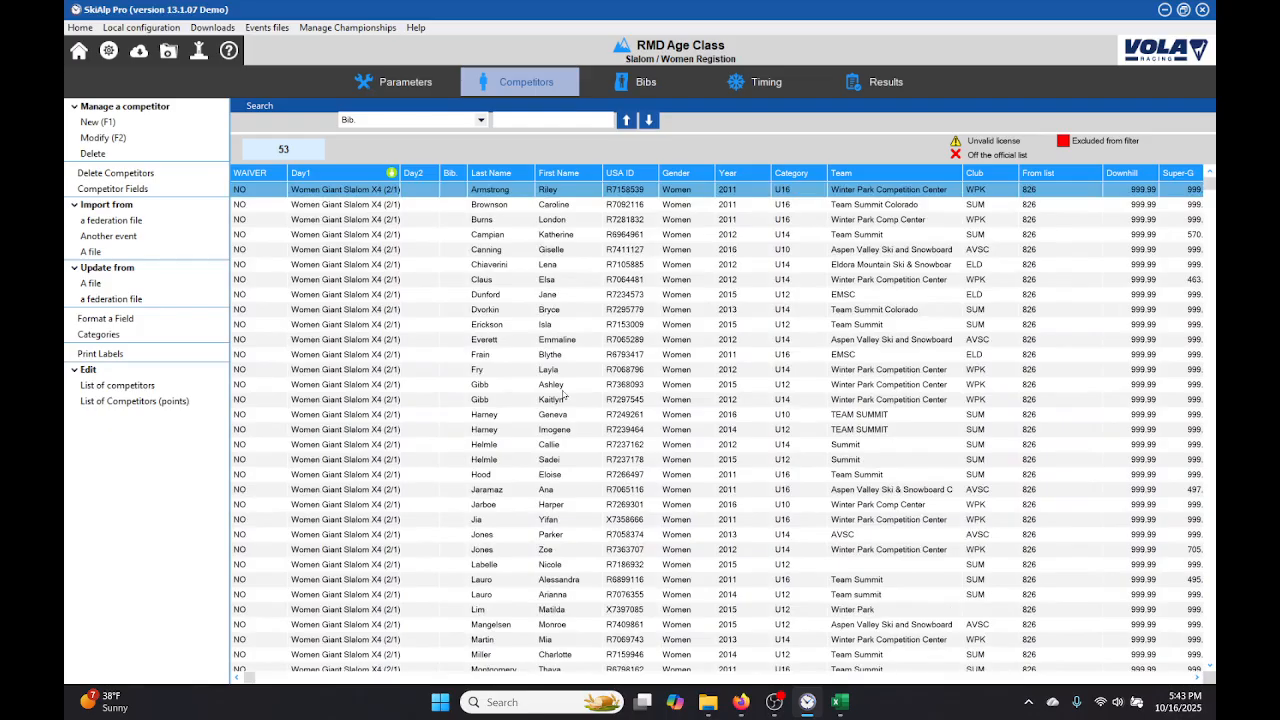
Step: Try to build the bib assignment list according to competitors with the existing gender and club filters, and cancel the assignment
click(646, 83)
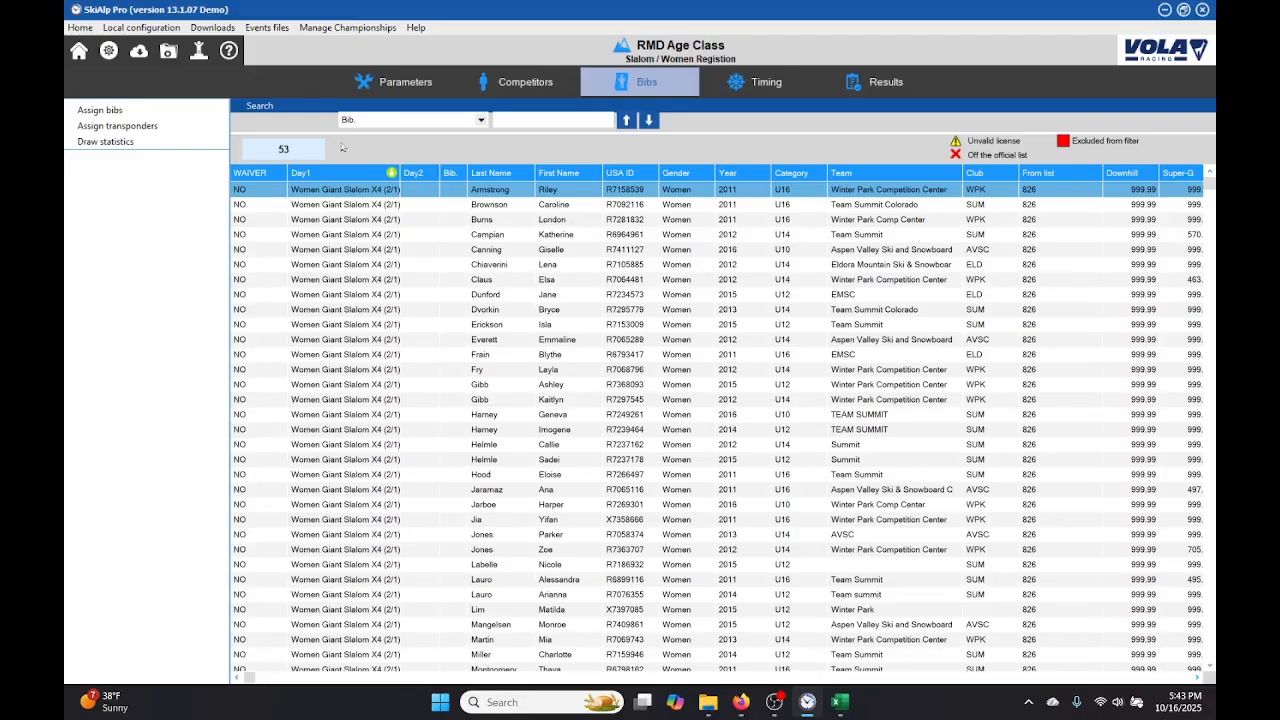
click(93, 111)
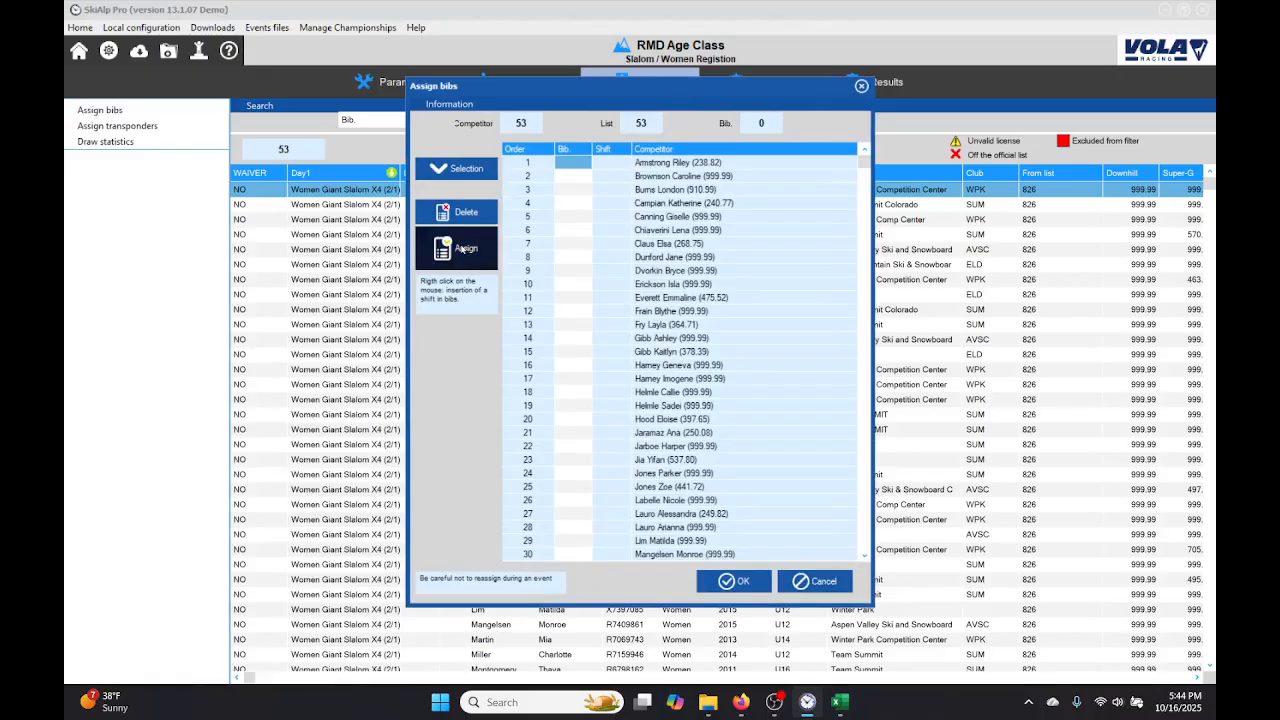
click(465, 169)
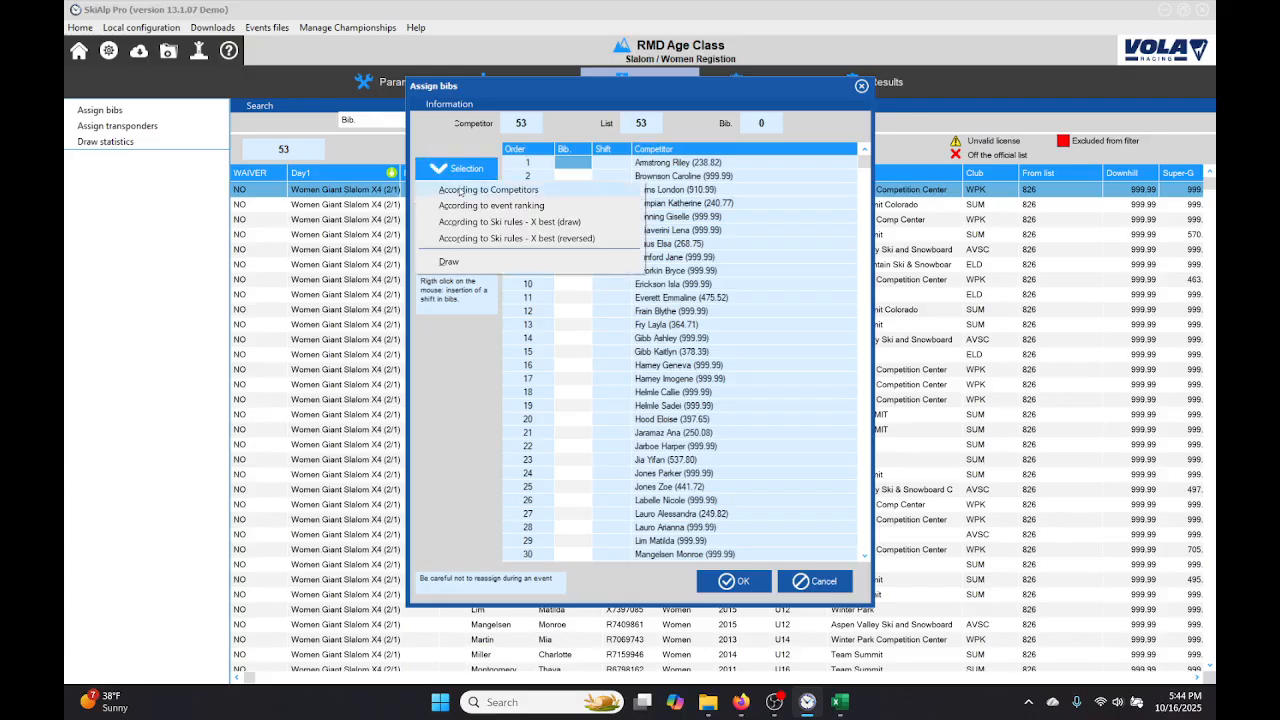
click(458, 193)
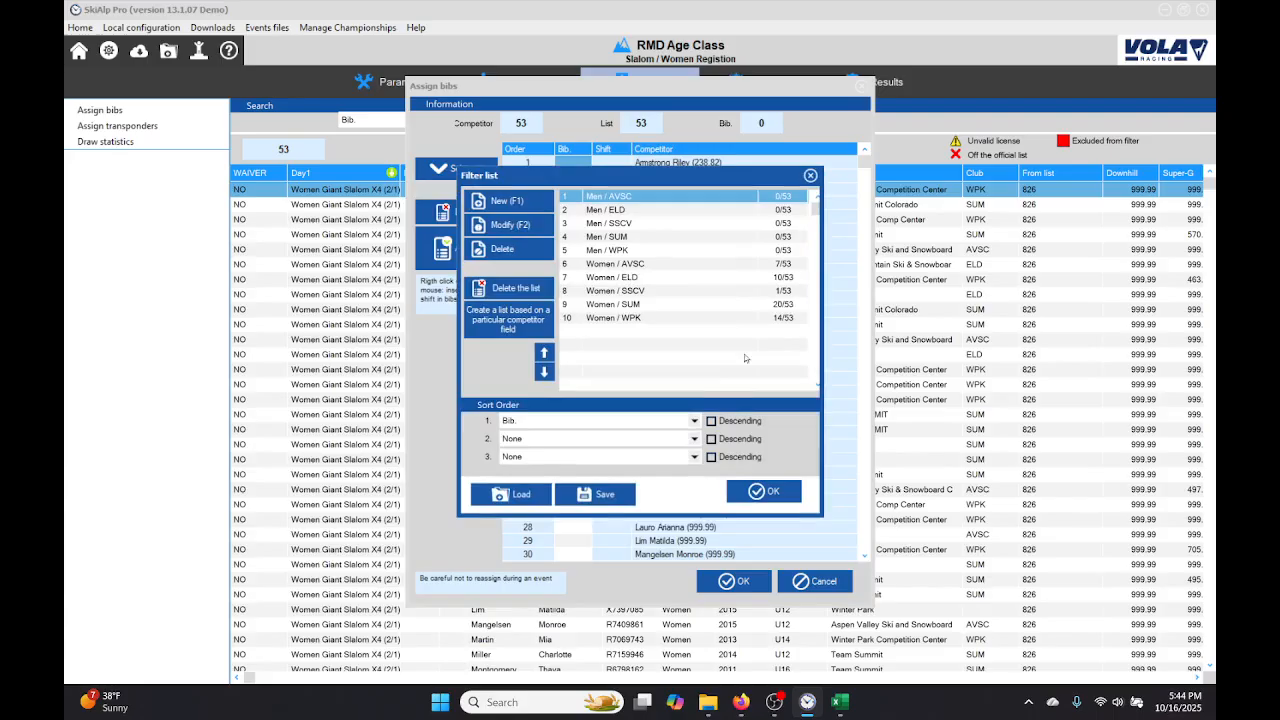
click(764, 491)
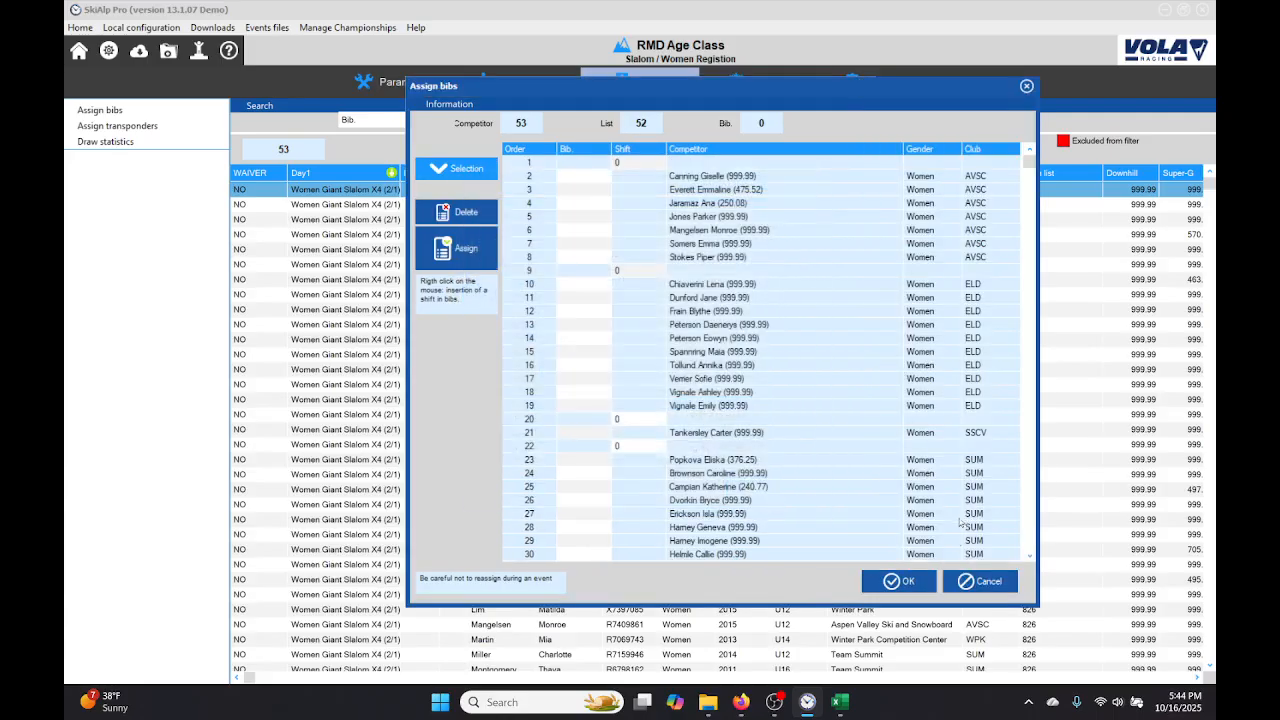
click(986, 583)
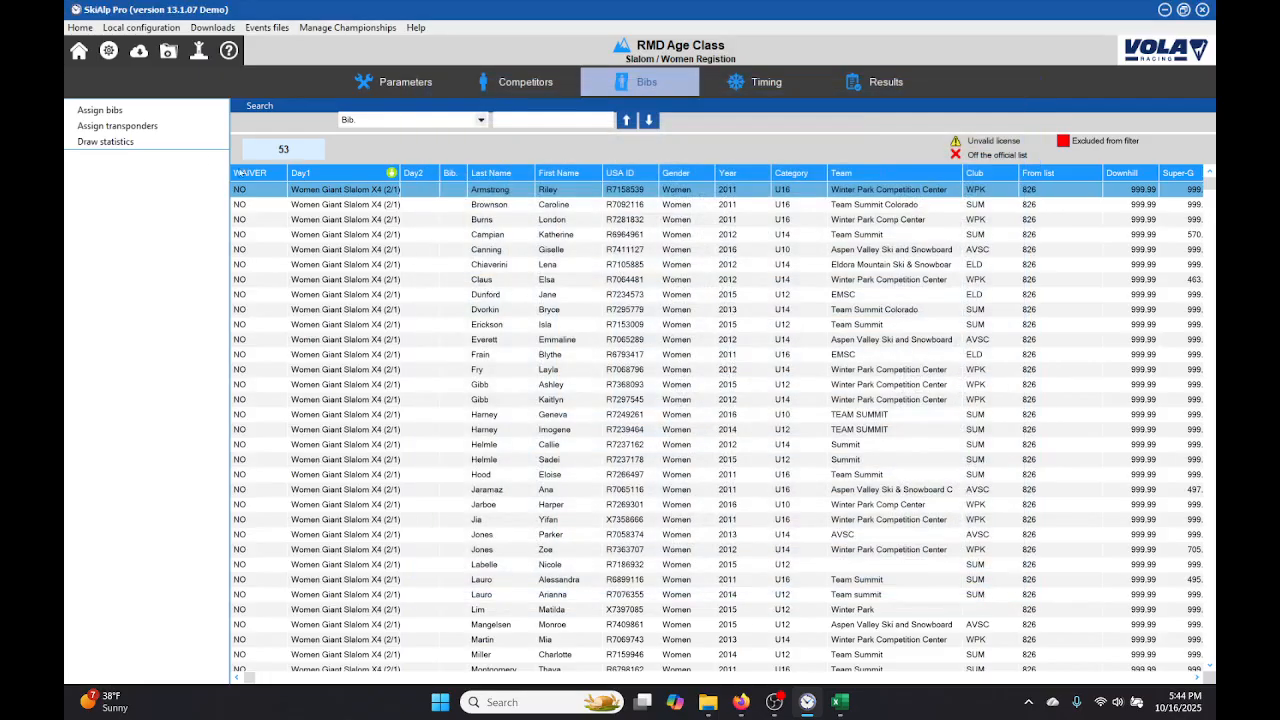
Step: Start a new bib assignment by draw and delete the whole existing list of gender and club filters
click(141, 115)
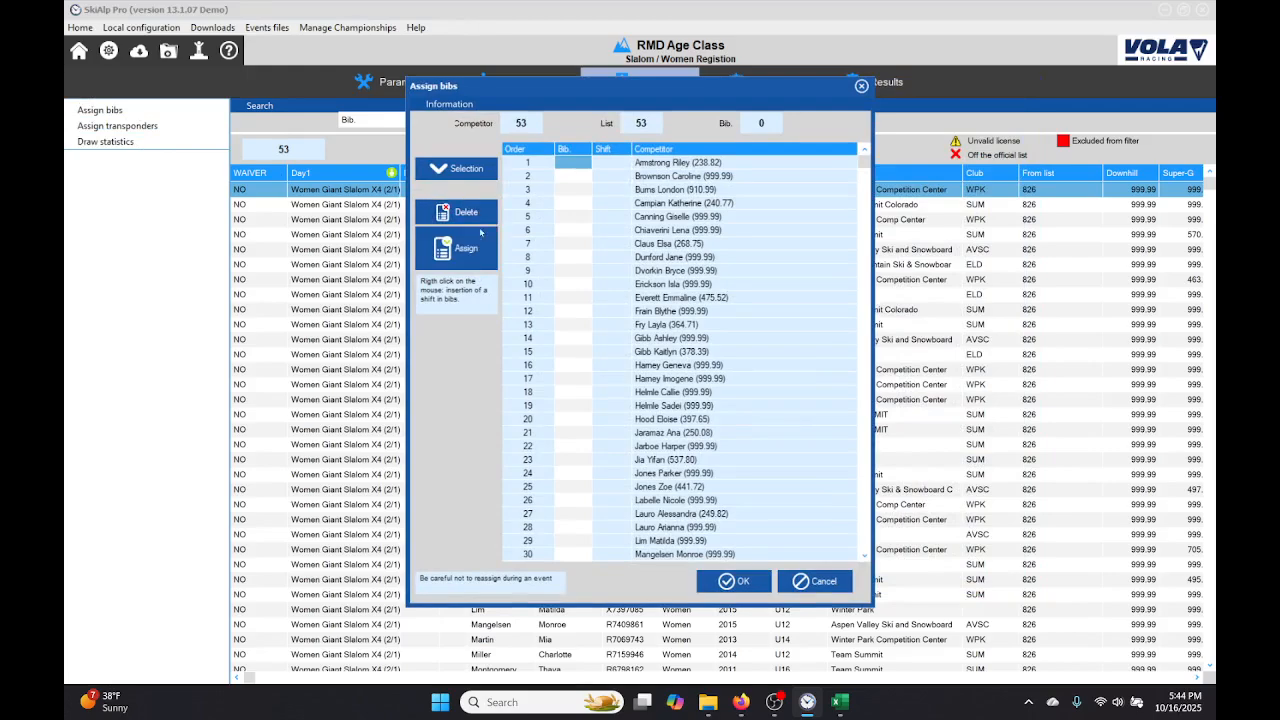
click(453, 169)
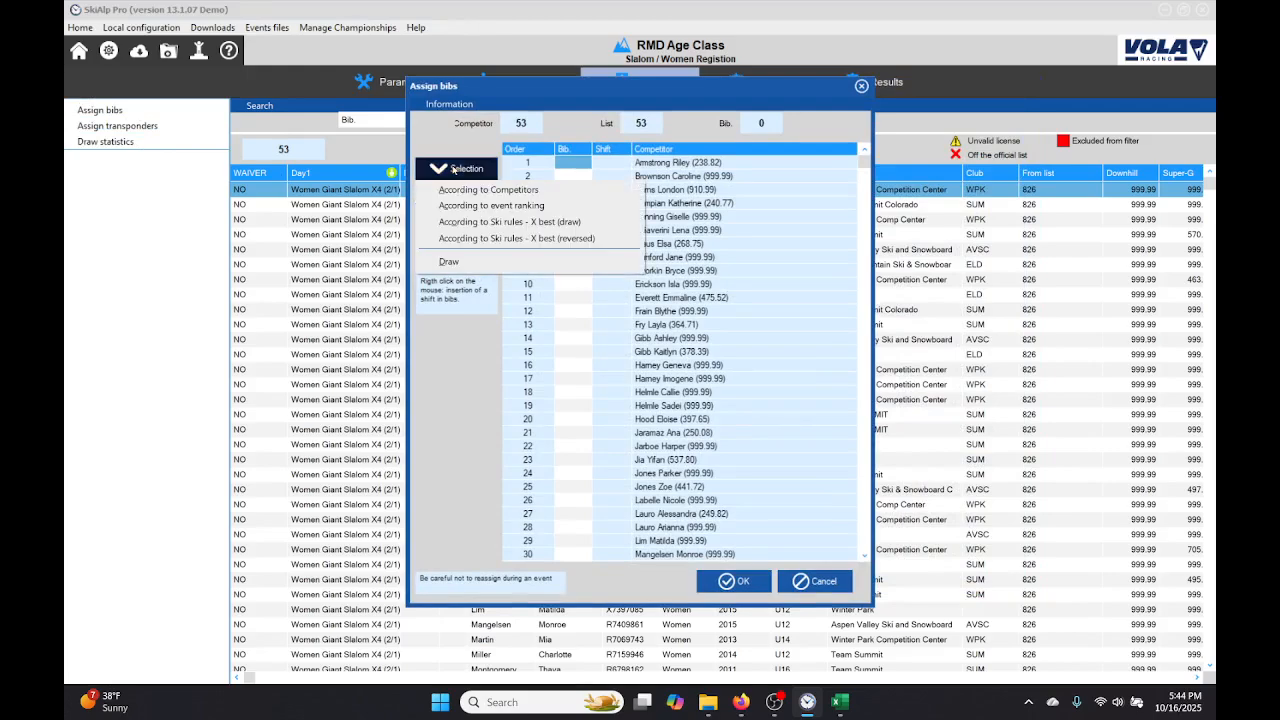
click(447, 262)
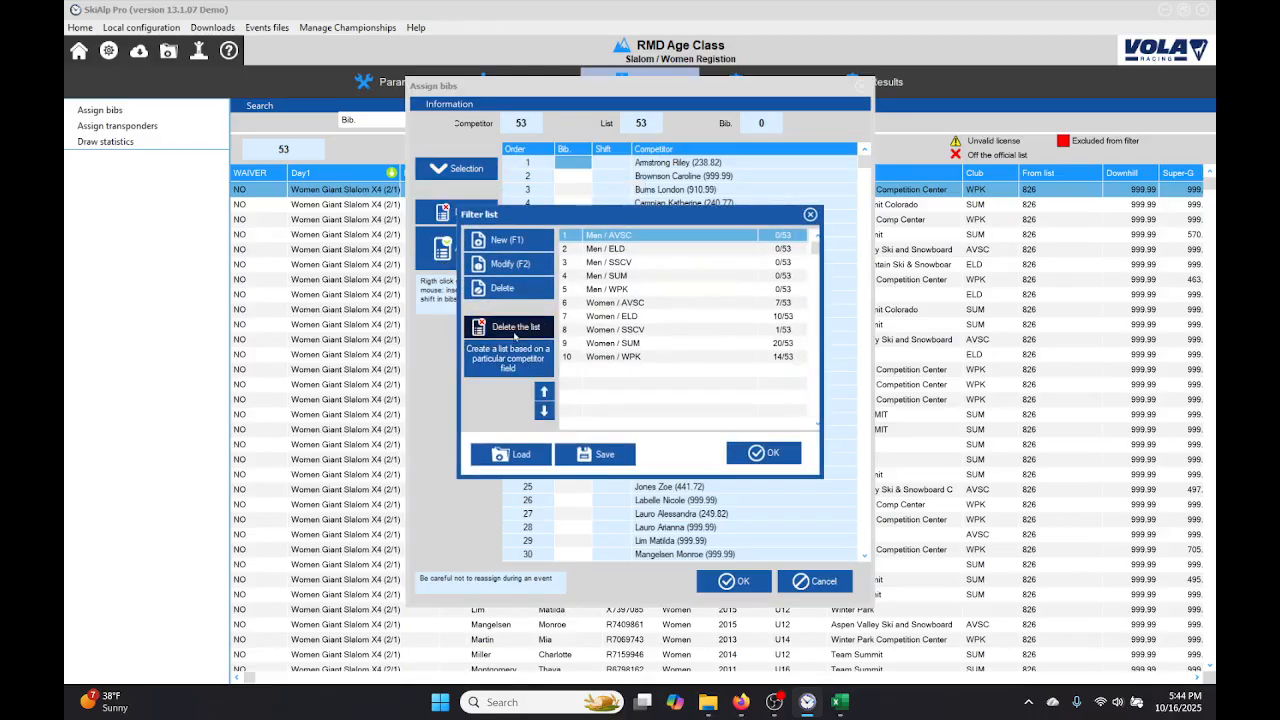
click(516, 328)
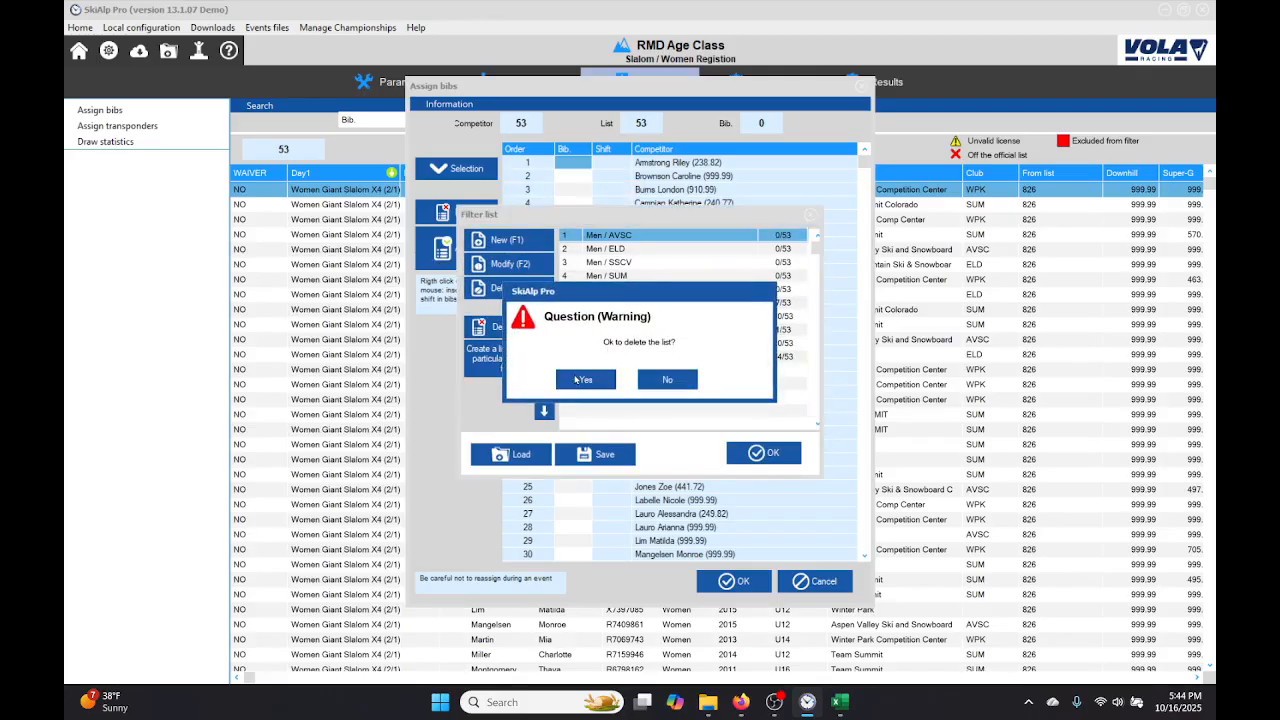
click(578, 379)
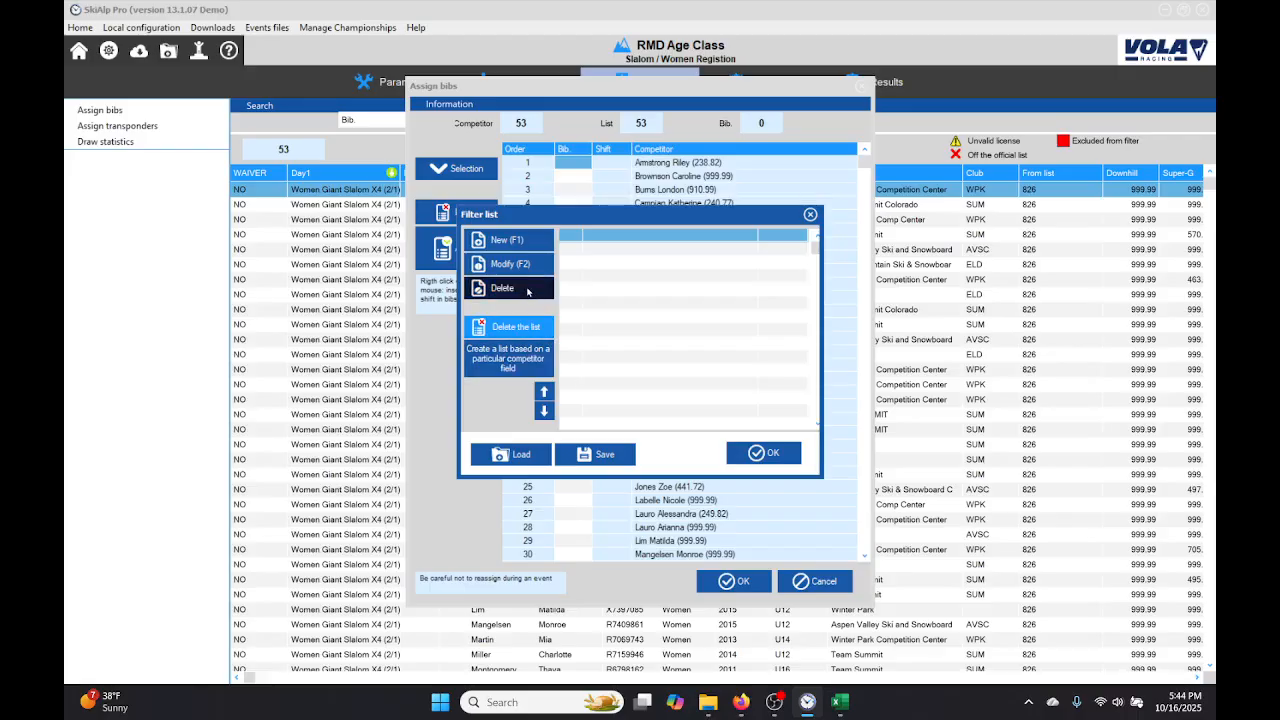
Step: Create a filter list based on the Category field and draw the competitors by category
click(519, 363)
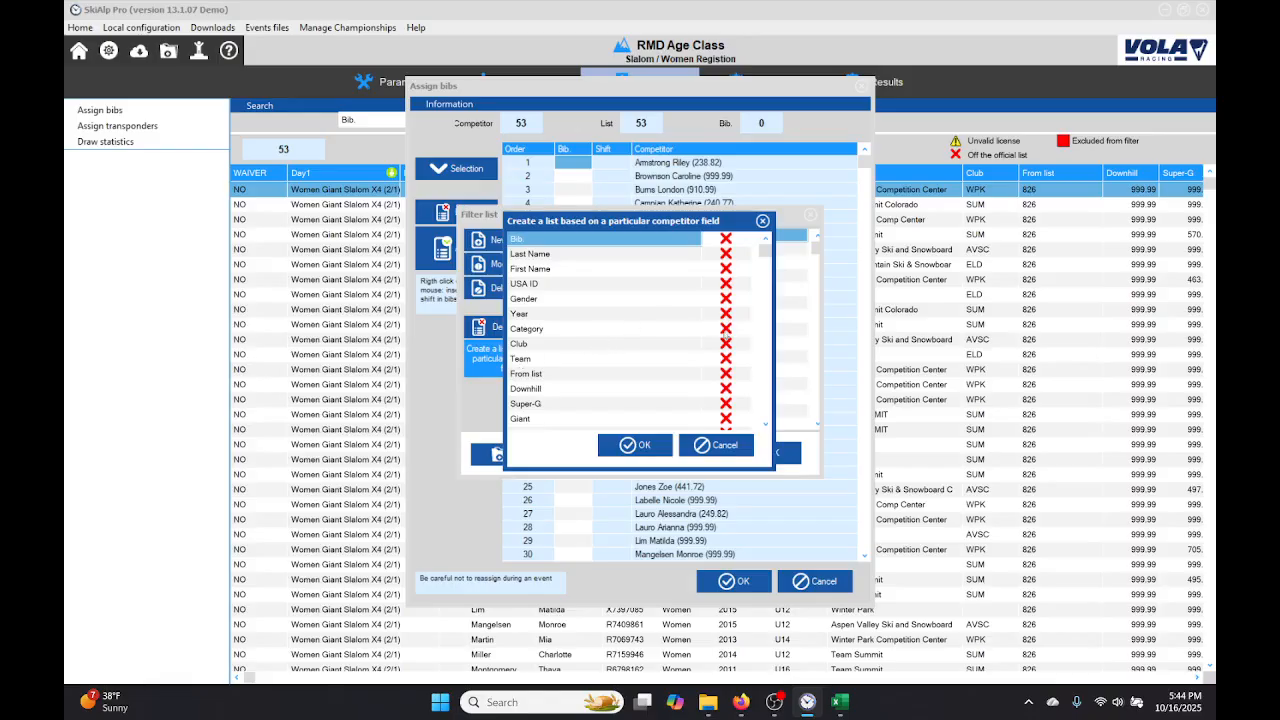
click(726, 328)
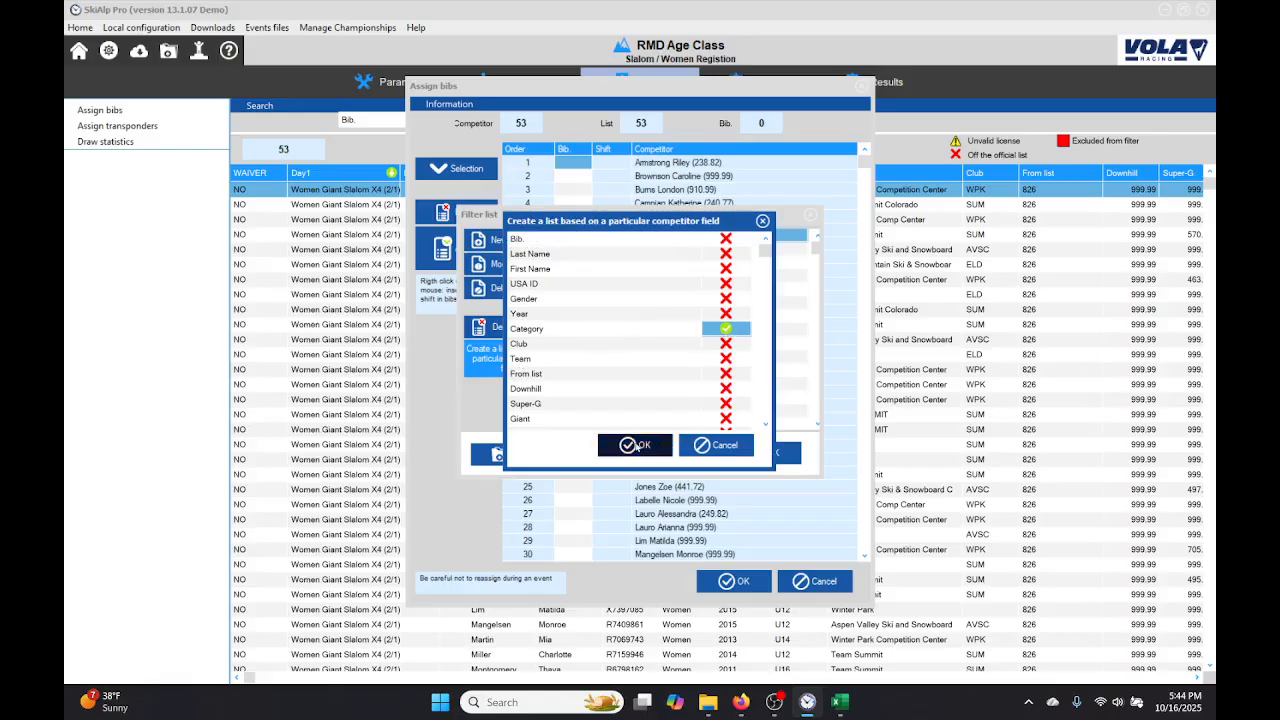
click(636, 446)
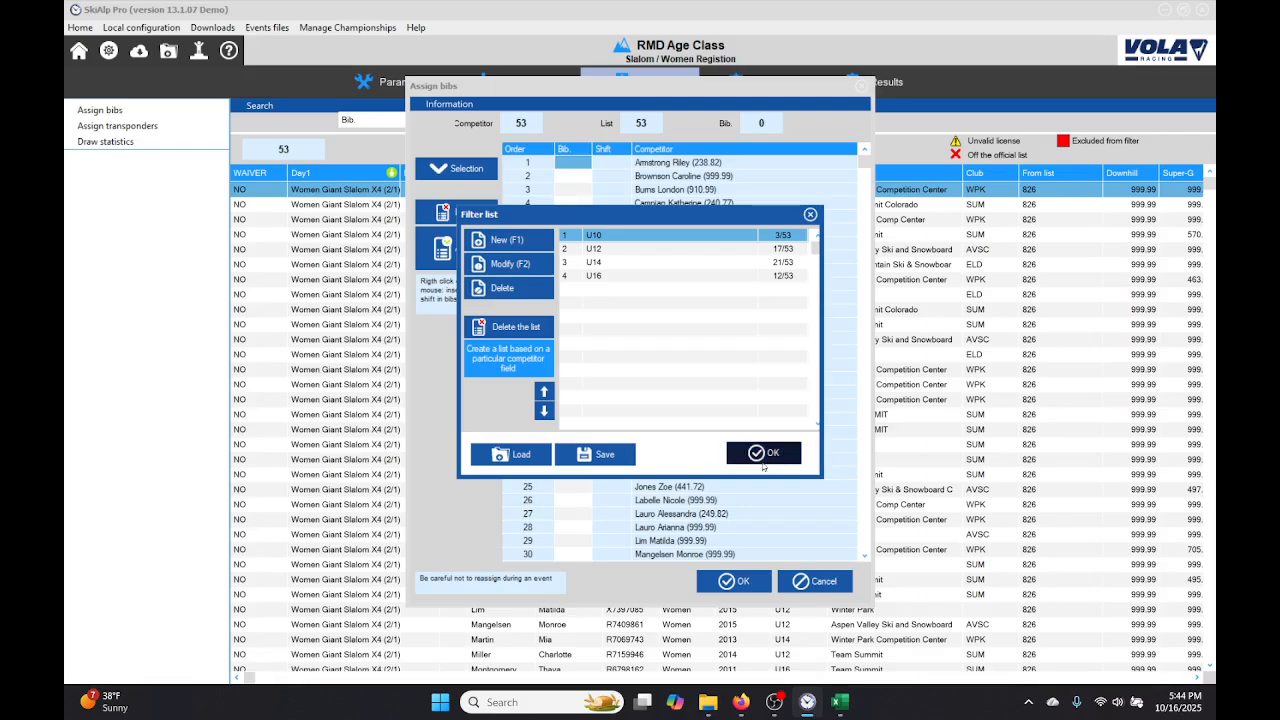
click(762, 452)
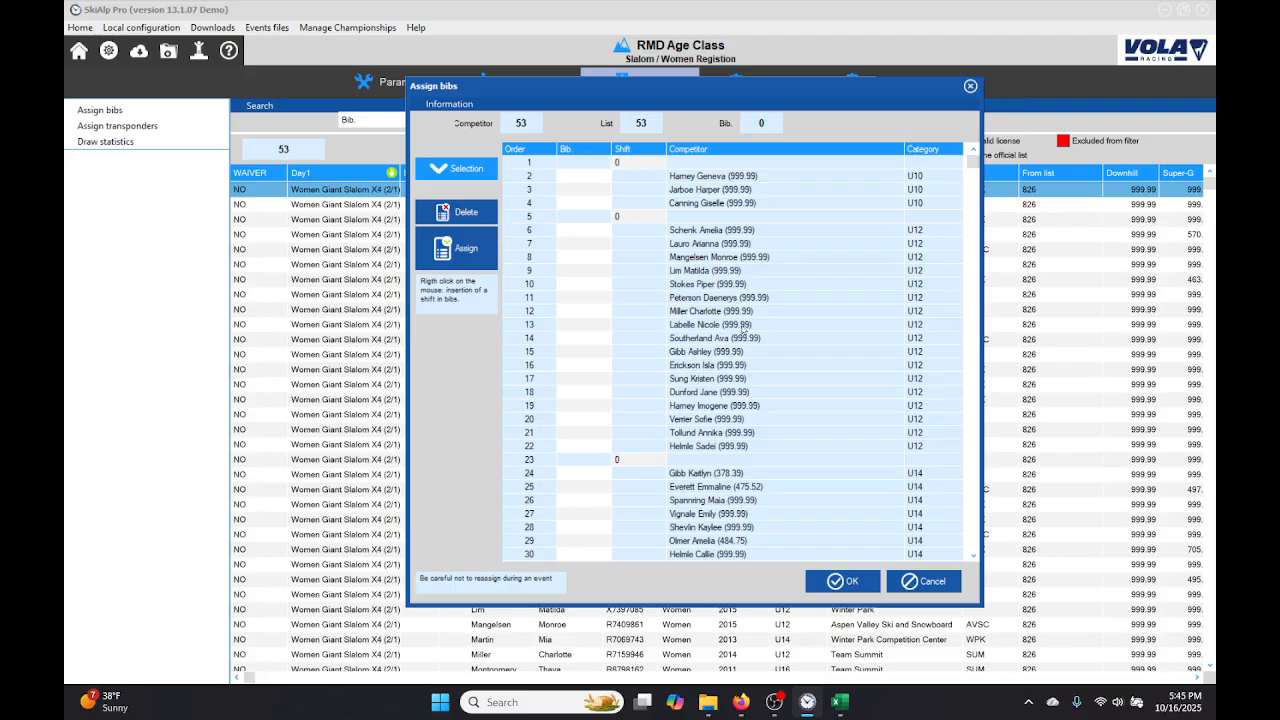
Step: Check the drawn order through all categories and assign the bibs starting from number 1
scroll(742, 329, down, 18)
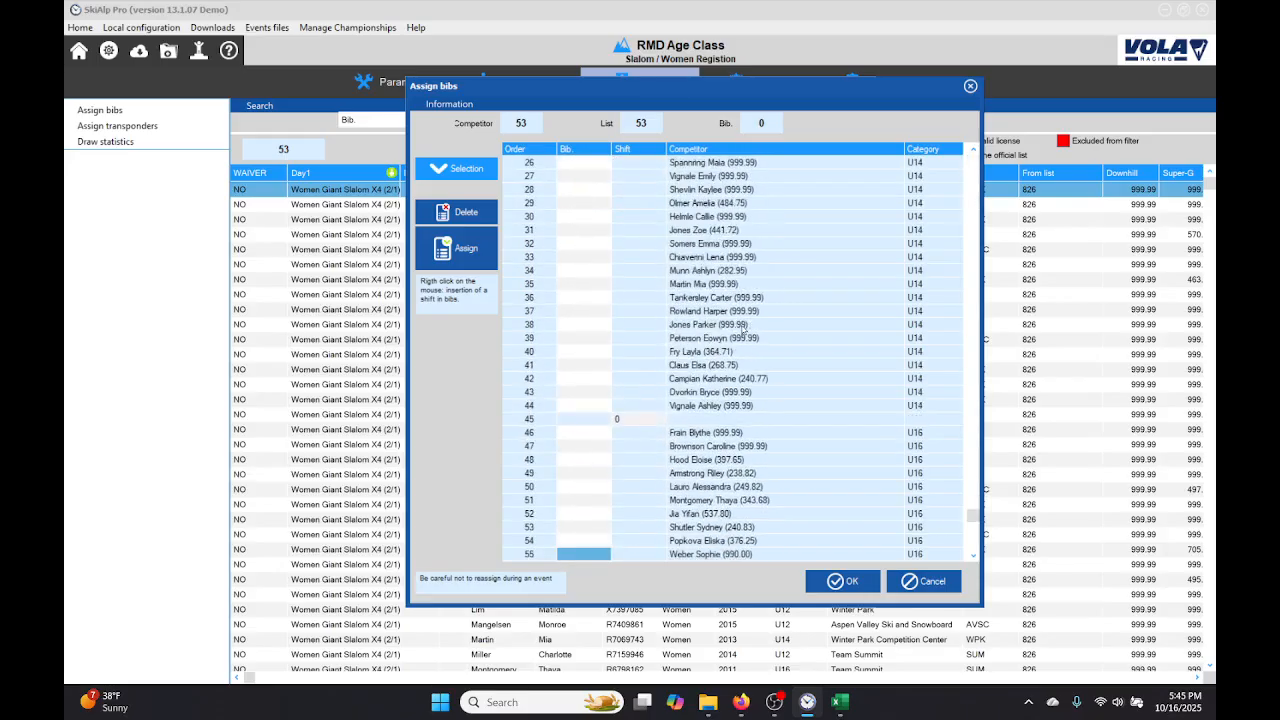
scroll(742, 329, up, 18)
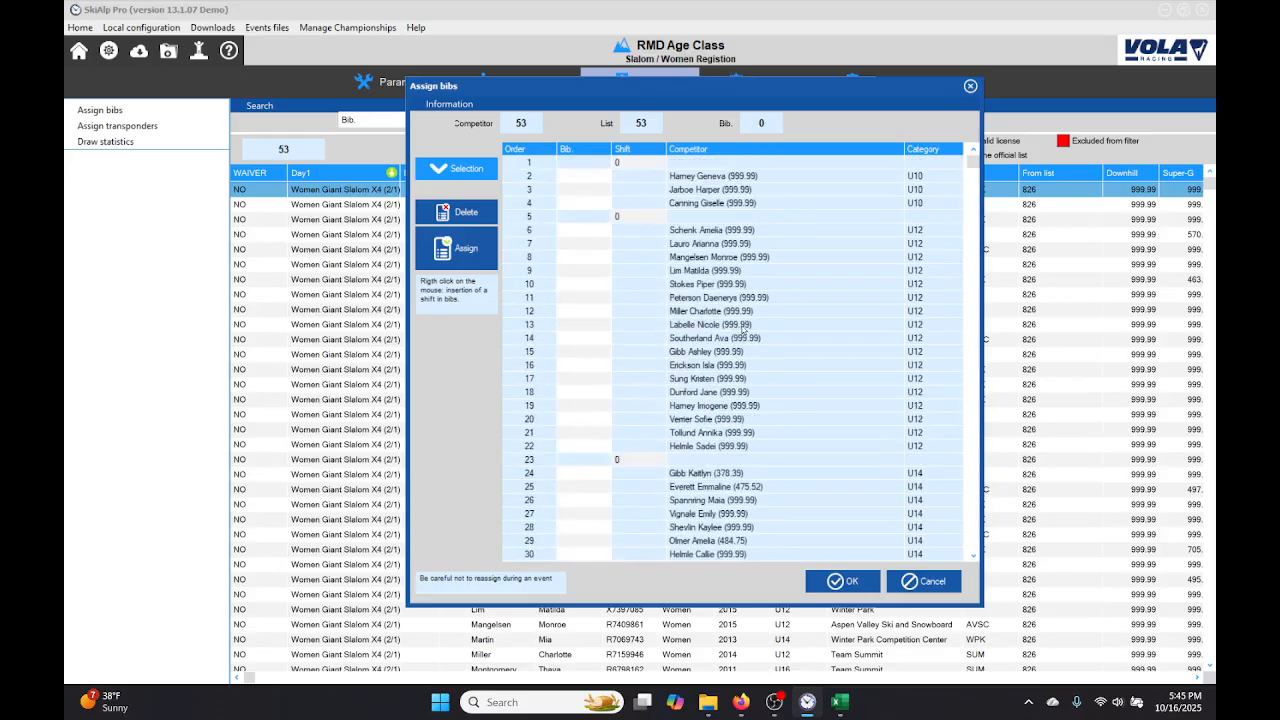
click(450, 253)
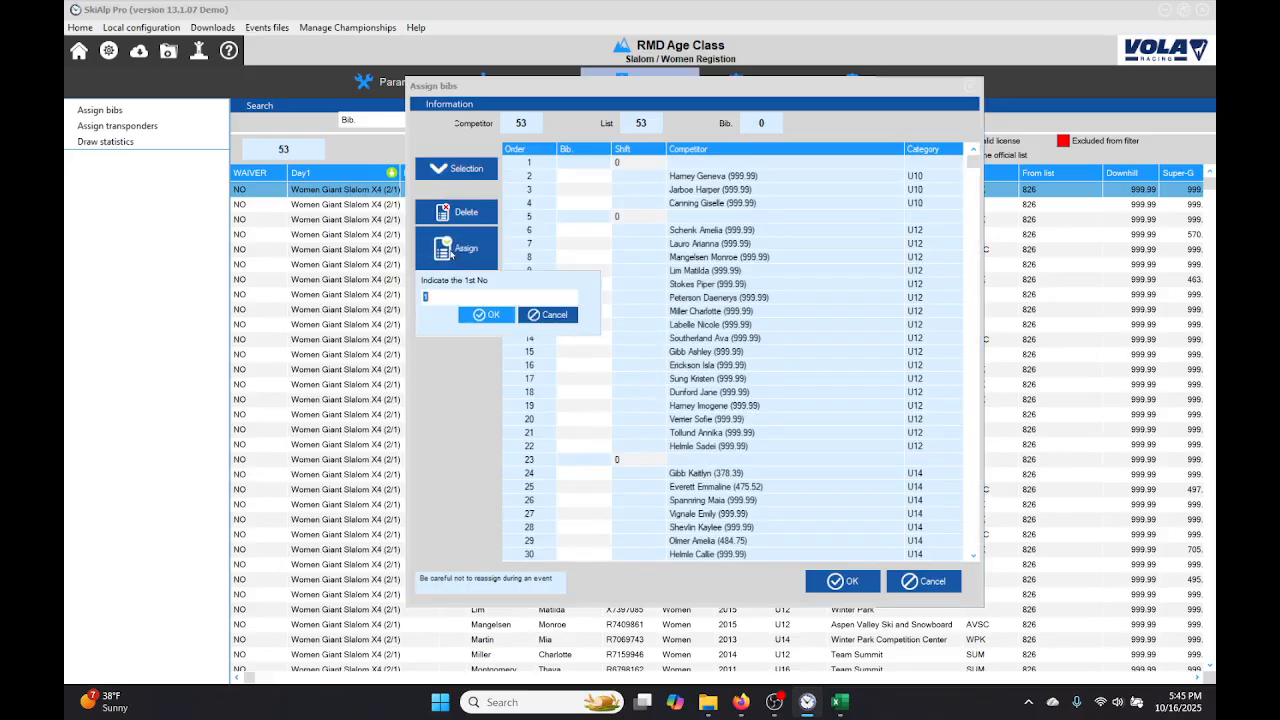
click(487, 316)
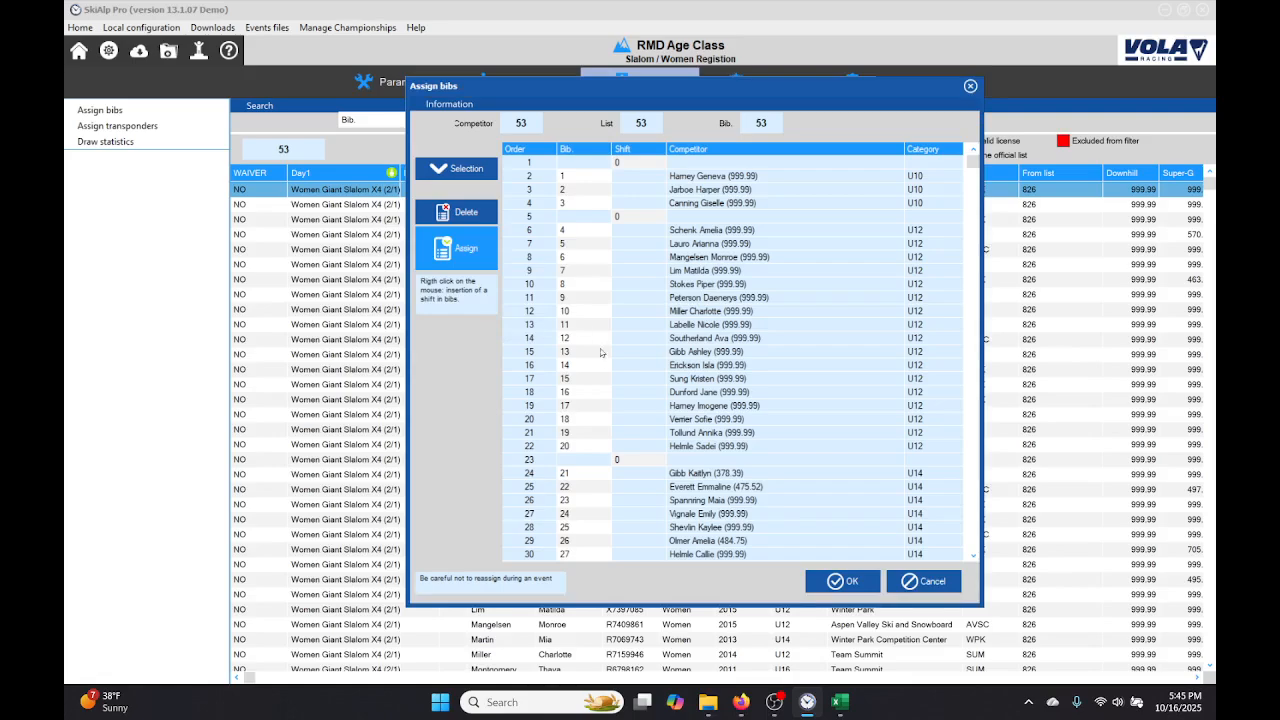
click(574, 330)
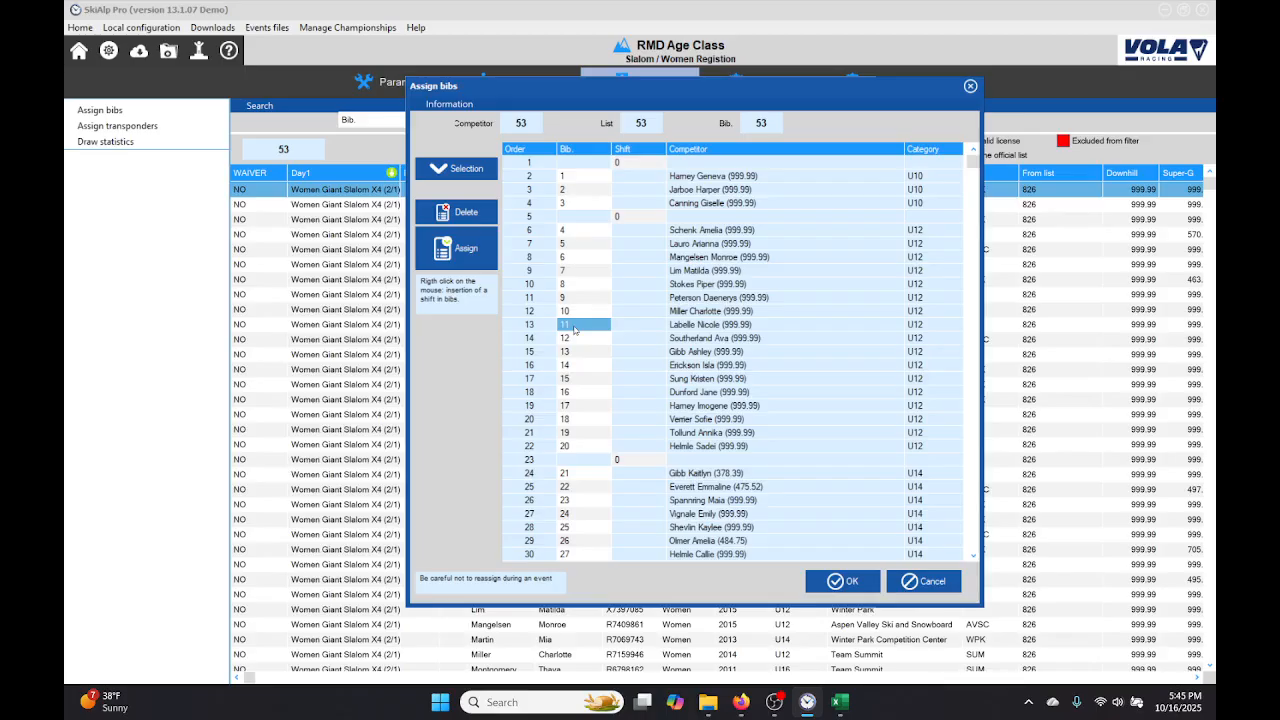
click(575, 329)
double_click(573, 325)
click(629, 330)
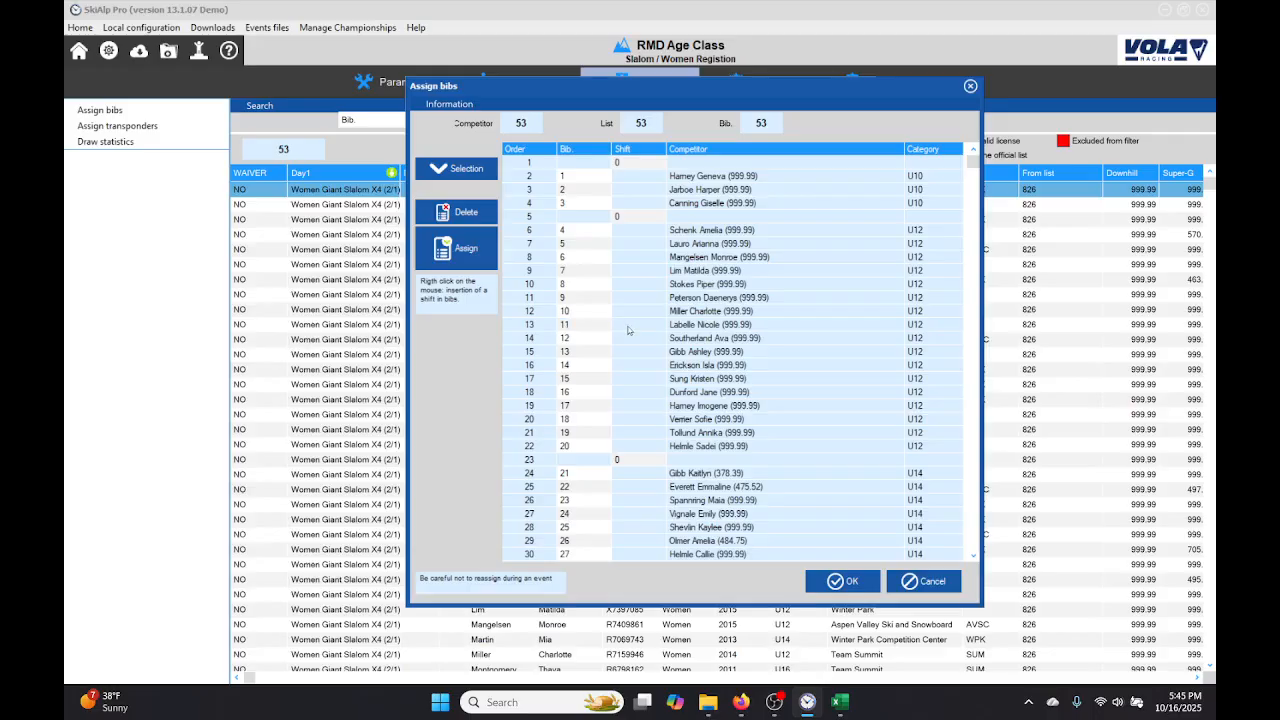
click(561, 328)
click(562, 329)
right_click(585, 325)
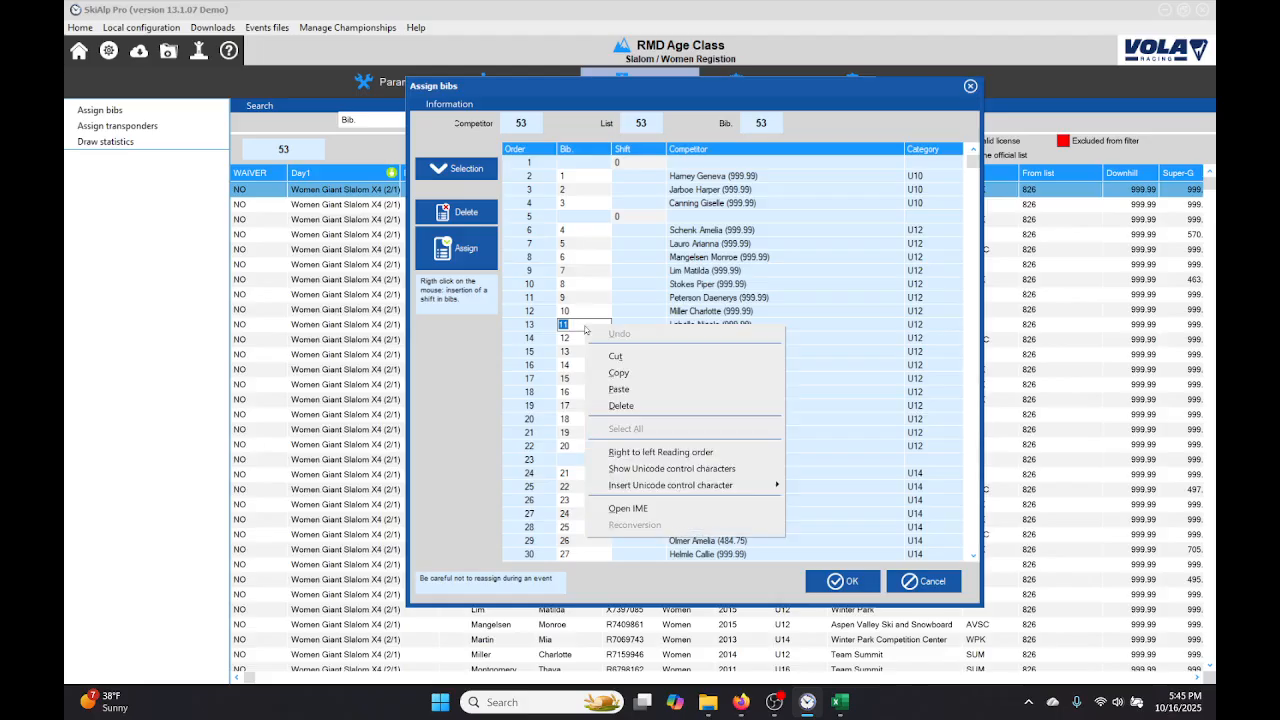
click(521, 328)
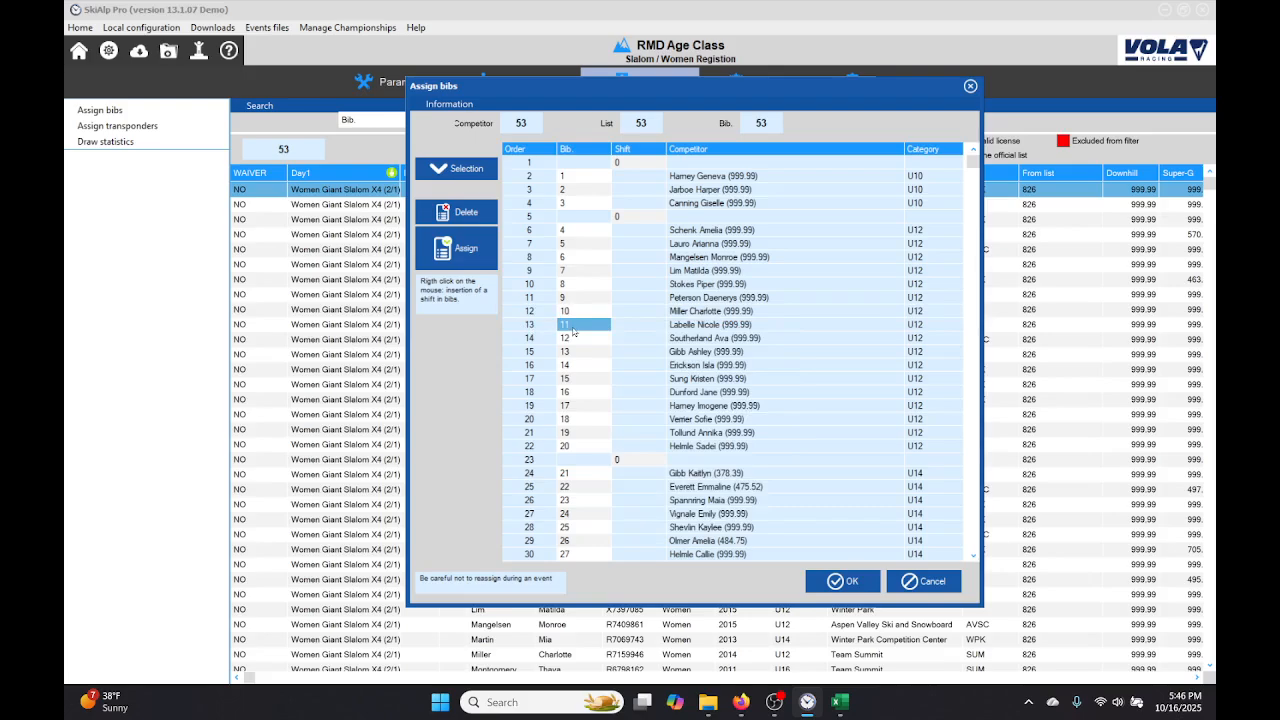
Step: Insert a shift of 1 in the bib numbering at bib 11 in the U12 group to skip that number
right_click(574, 331)
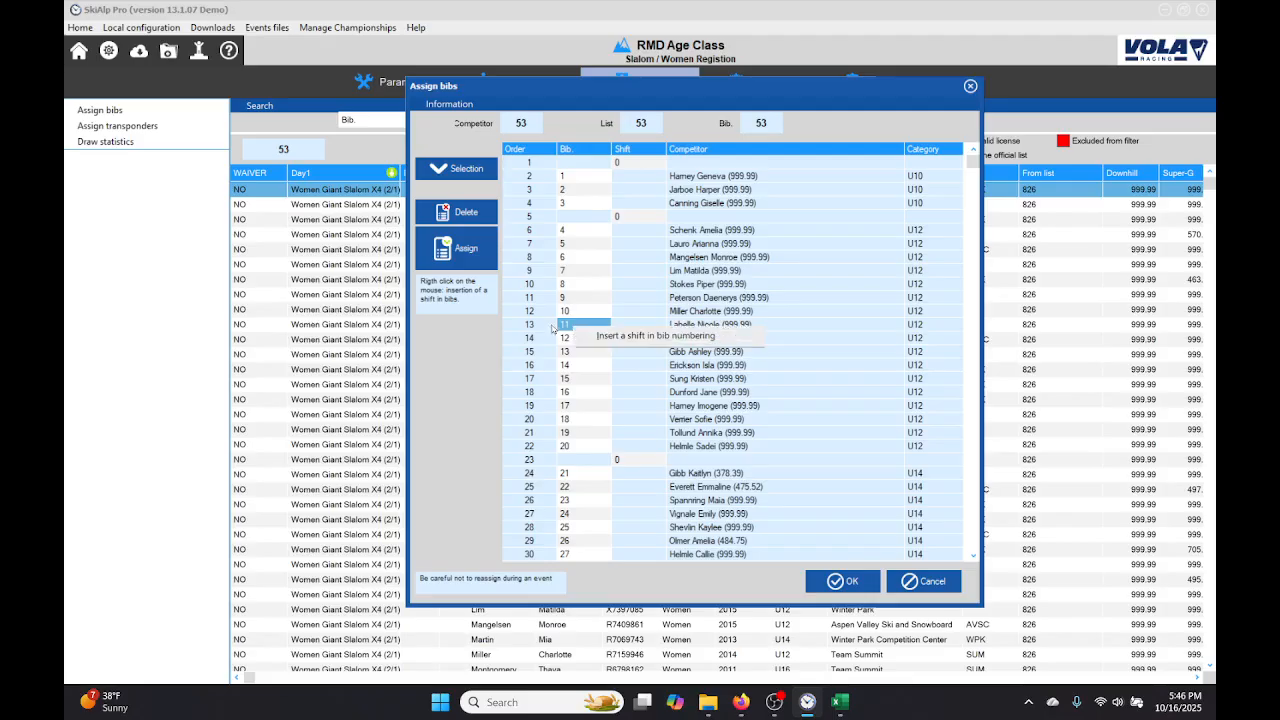
click(647, 336)
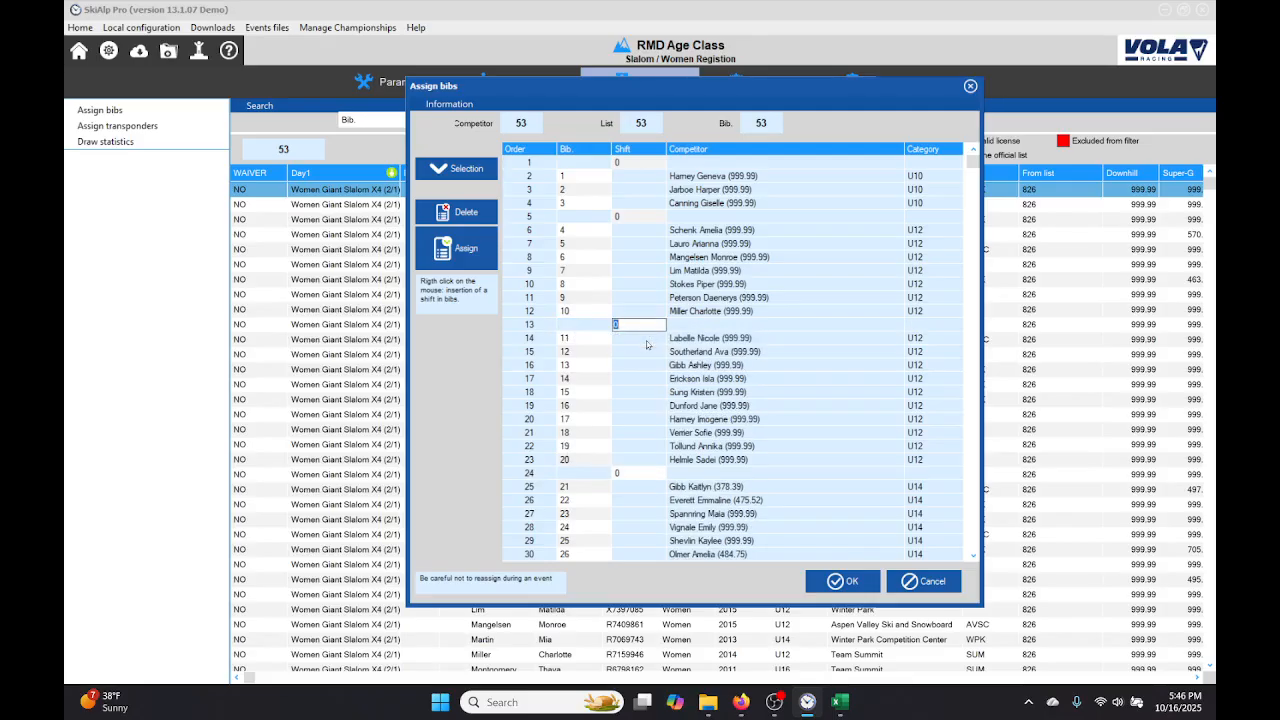
text(1)
key(Return)
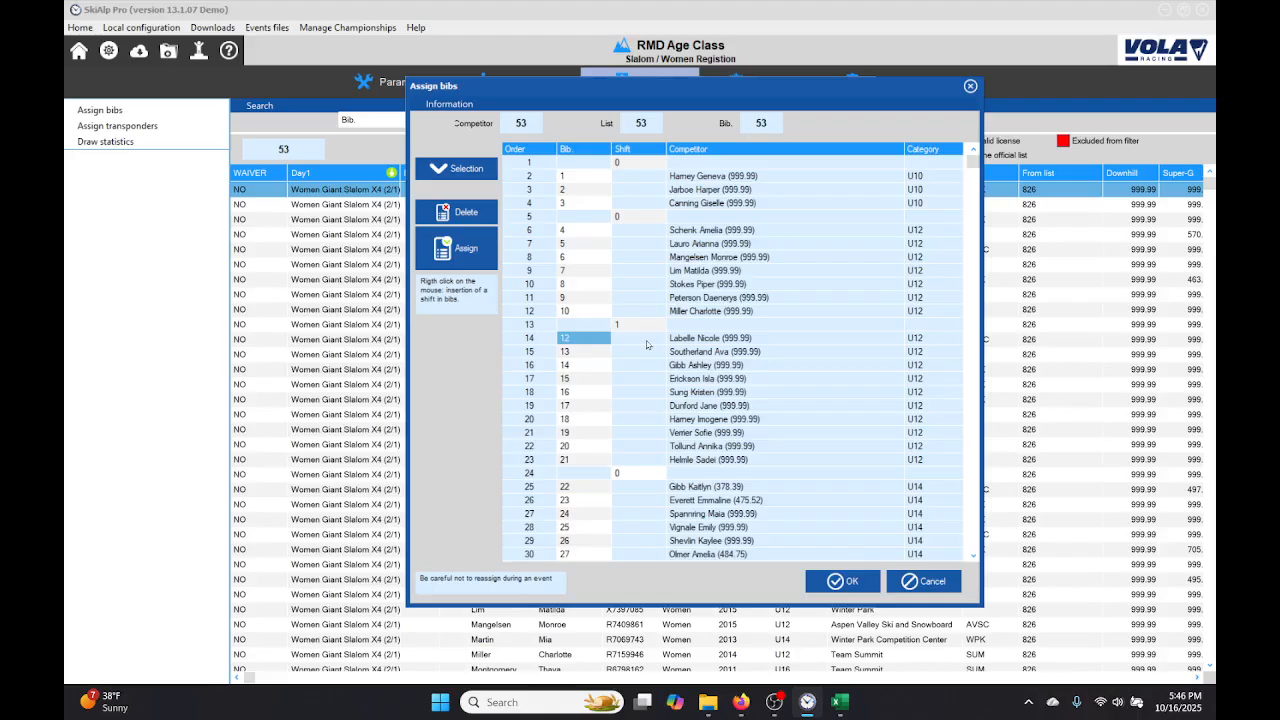
Step: Insert a shift of 1 at bib 50 in the U16 group and accept the bib assignment
key(Down)
key(Down)
key(Down)
key(Down)
key(Down)
key(Down)
key(Down)
key(Down)
key(Down)
key(Down)
key(Down)
key(Down)
key(Down)
key(Down)
key(Down)
key(Down)
key(Down)
key(Down)
key(Down)
key(Down)
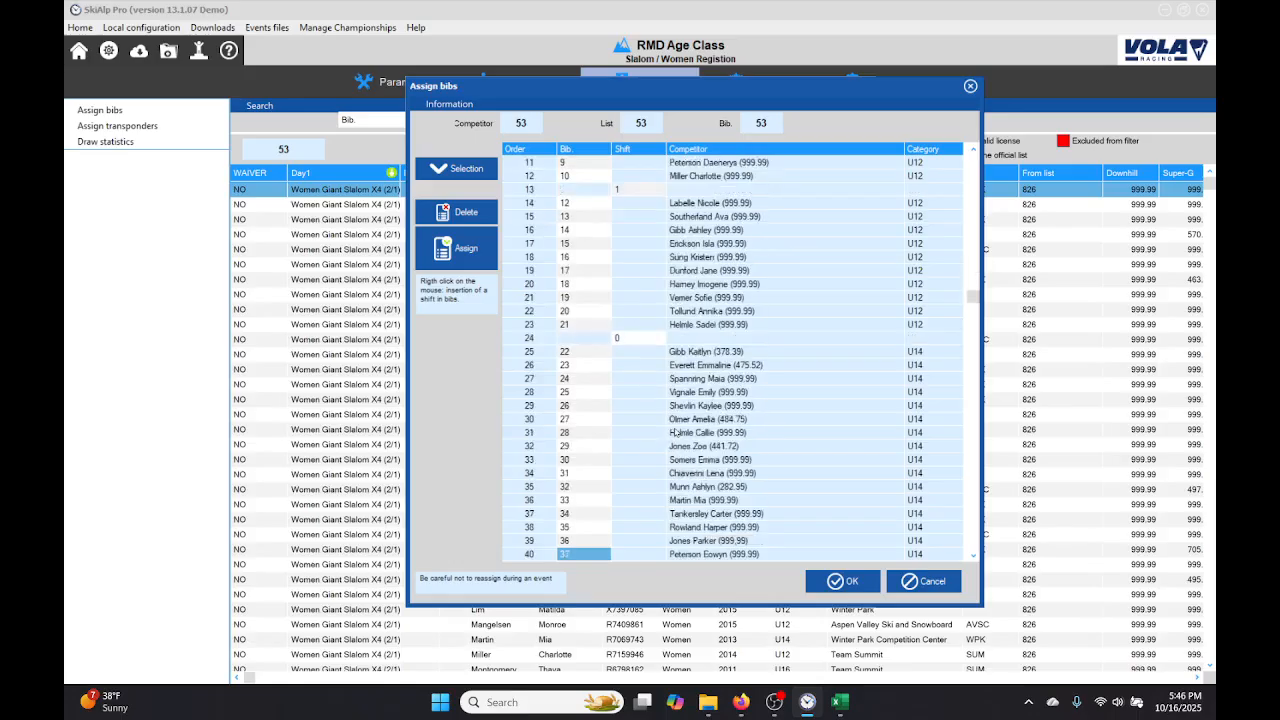
key(Down)
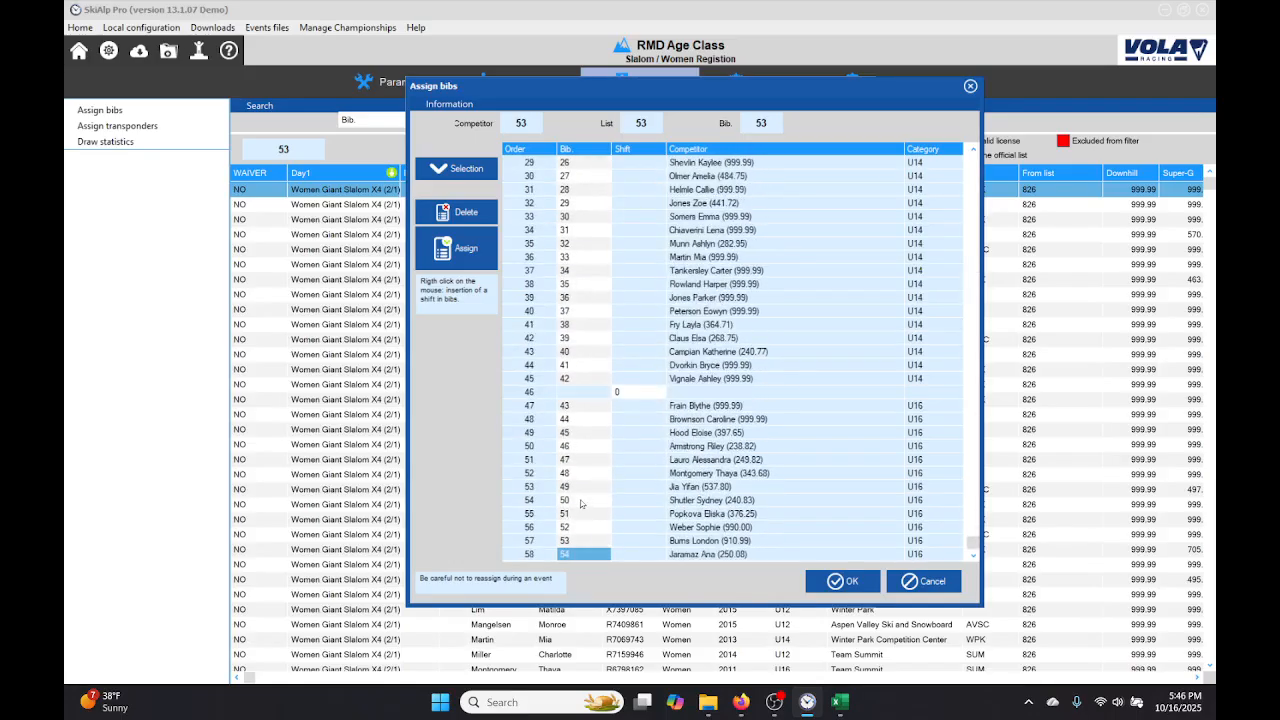
right_click(581, 503)
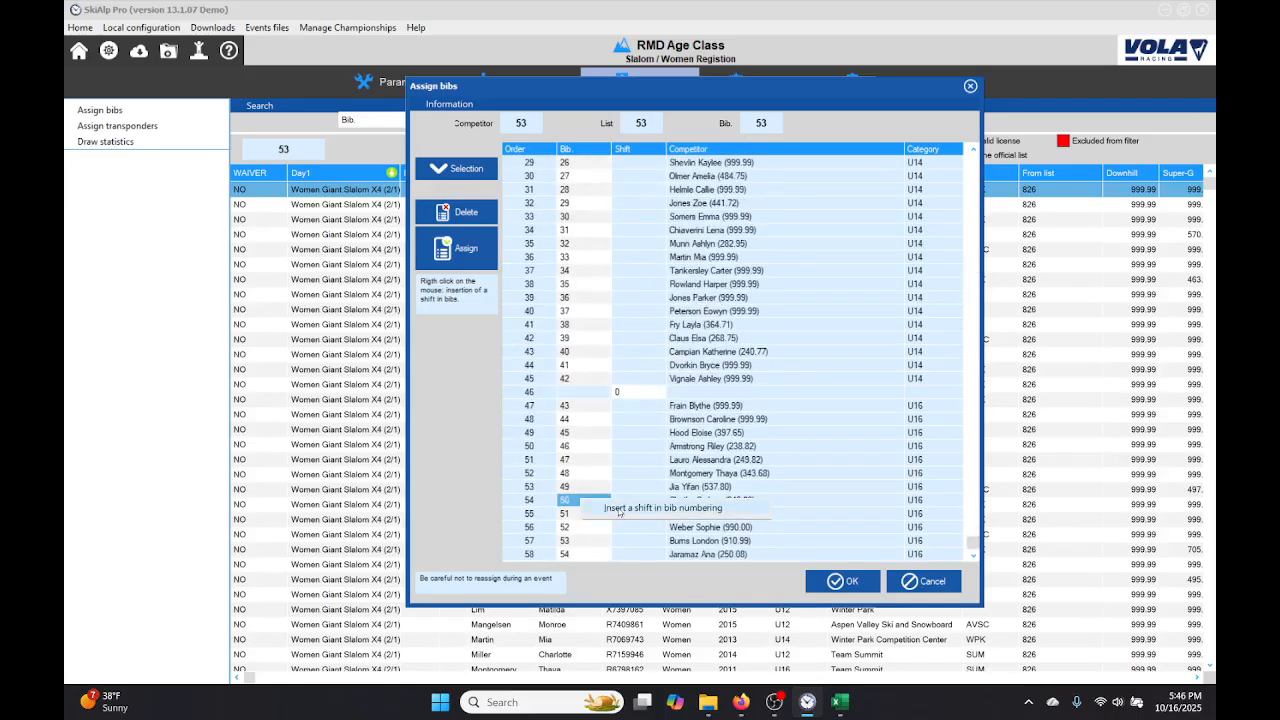
click(620, 509)
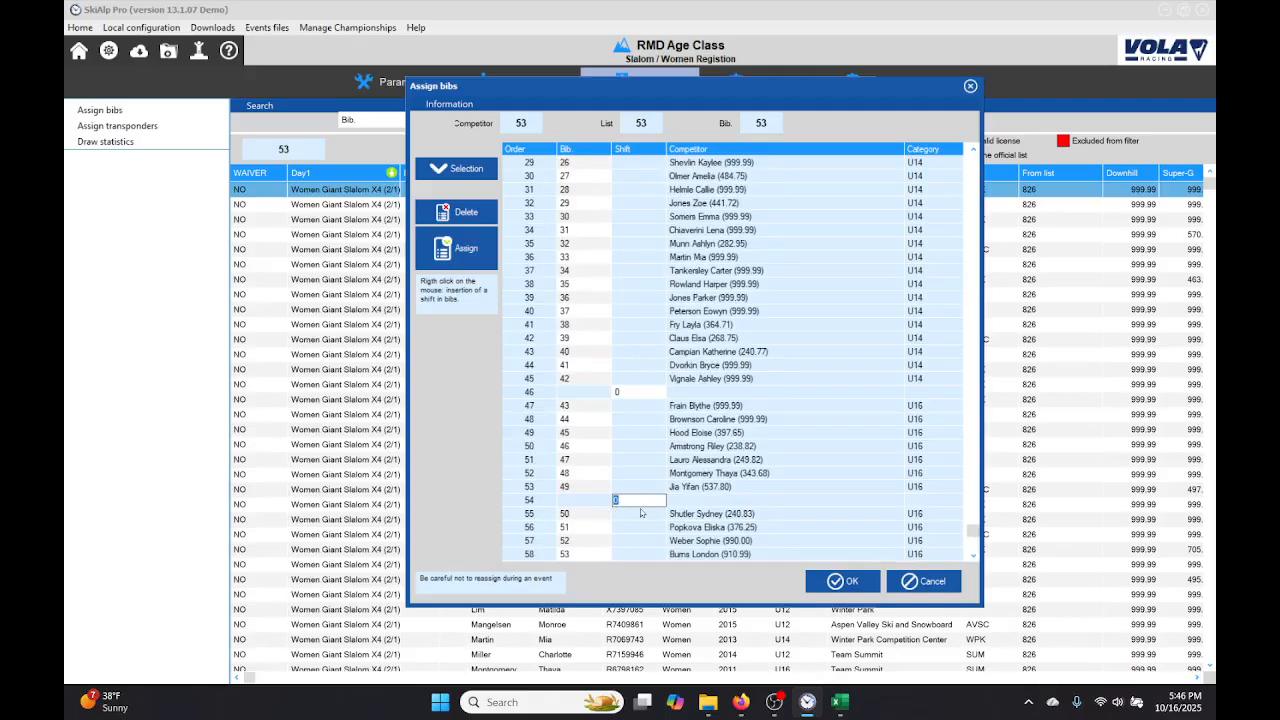
text(1)
key(Return)
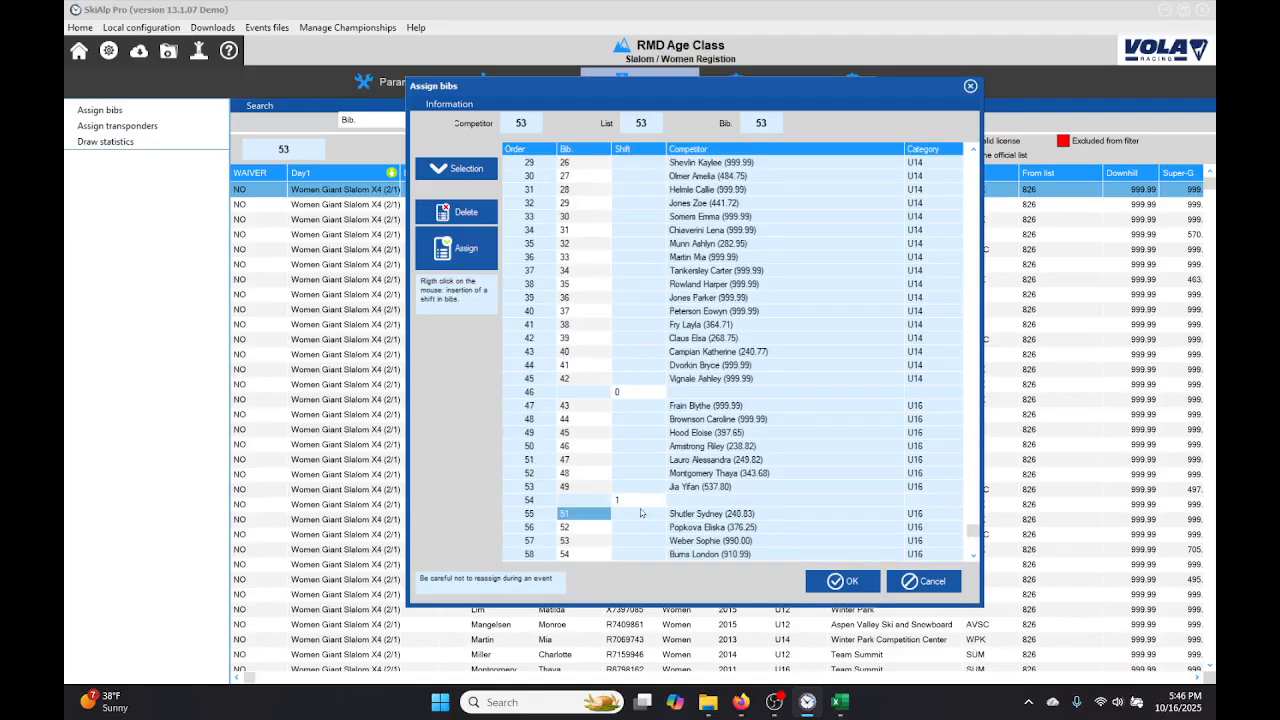
click(846, 582)
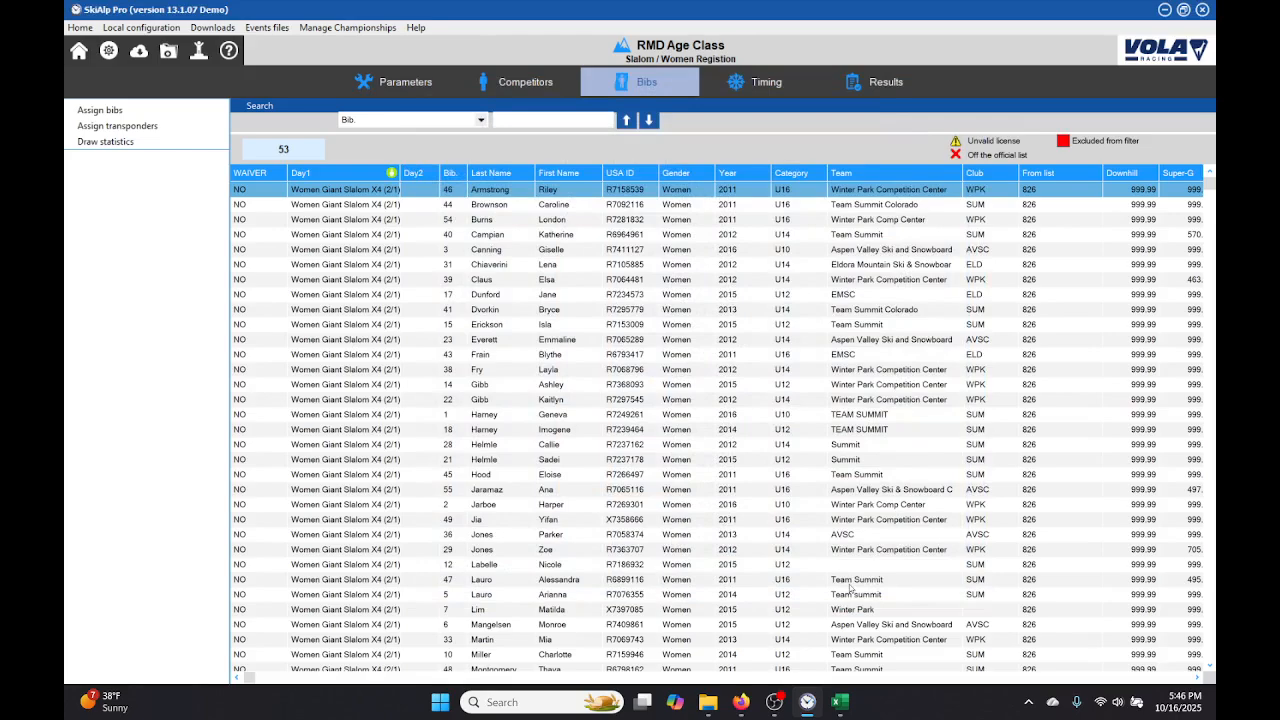
Step: Prepare the Run 1 start list from the bibs with all 53 competitors and save it
click(770, 91)
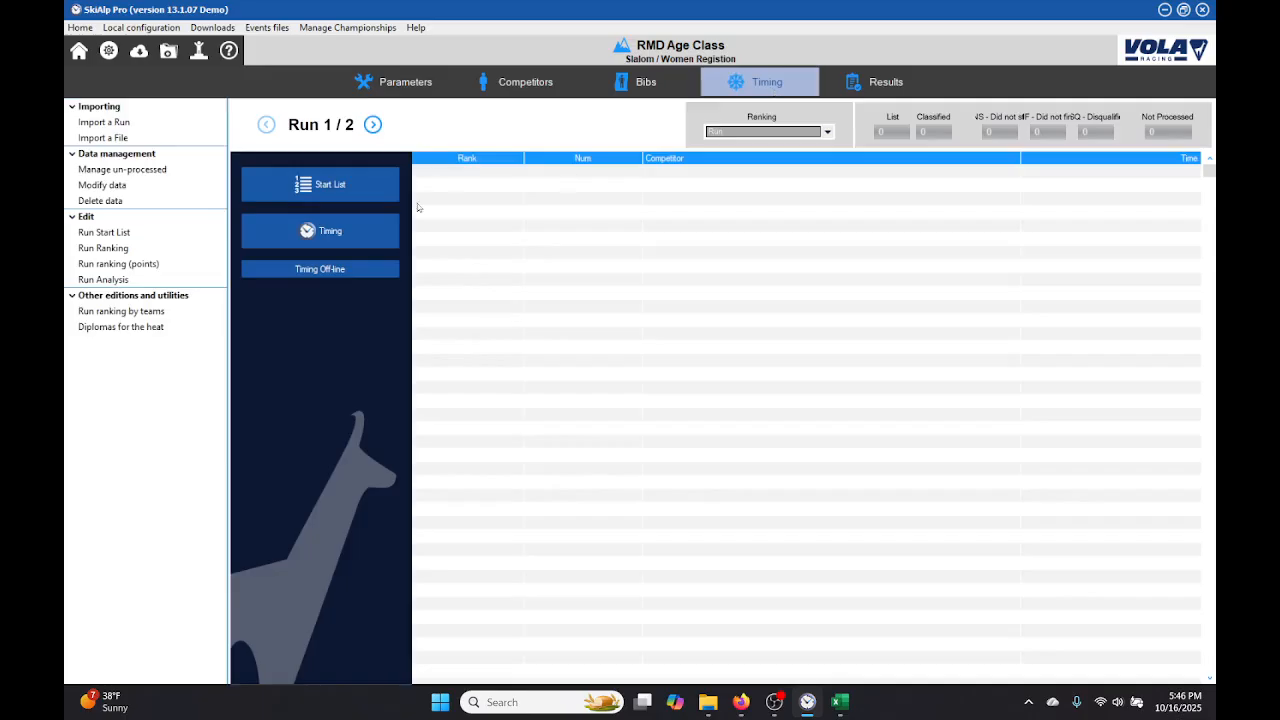
click(353, 186)
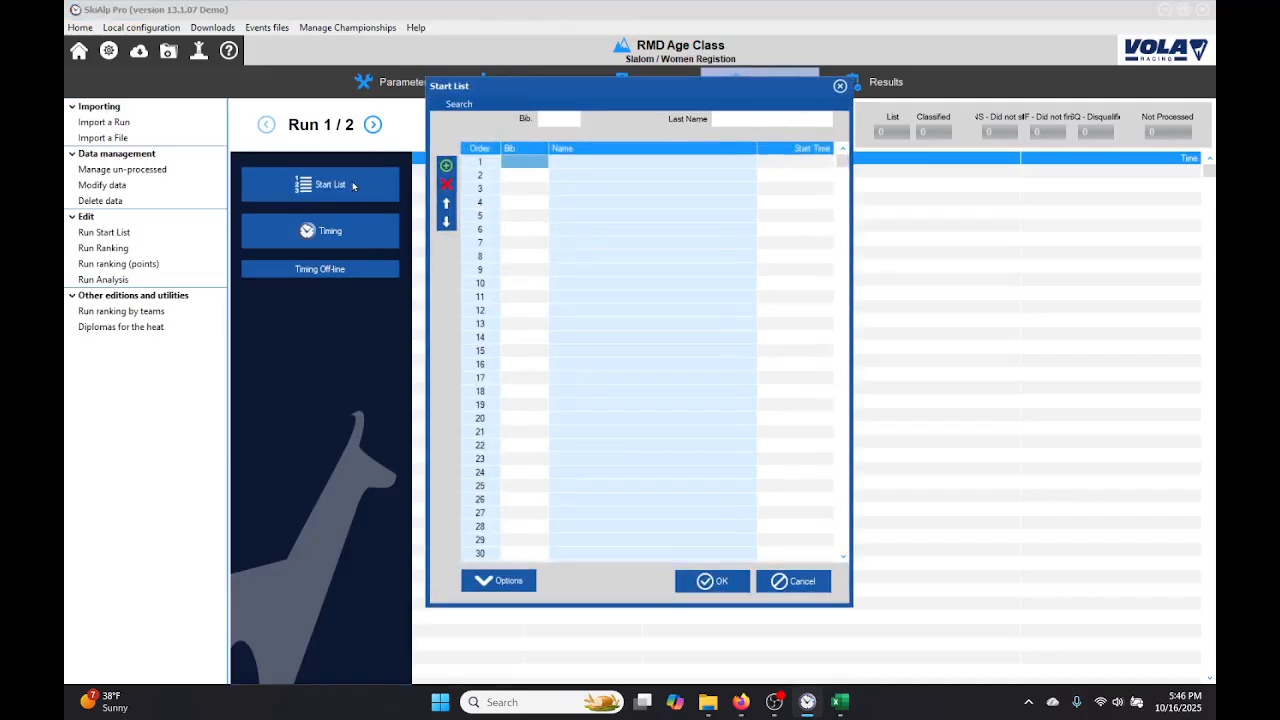
click(494, 588)
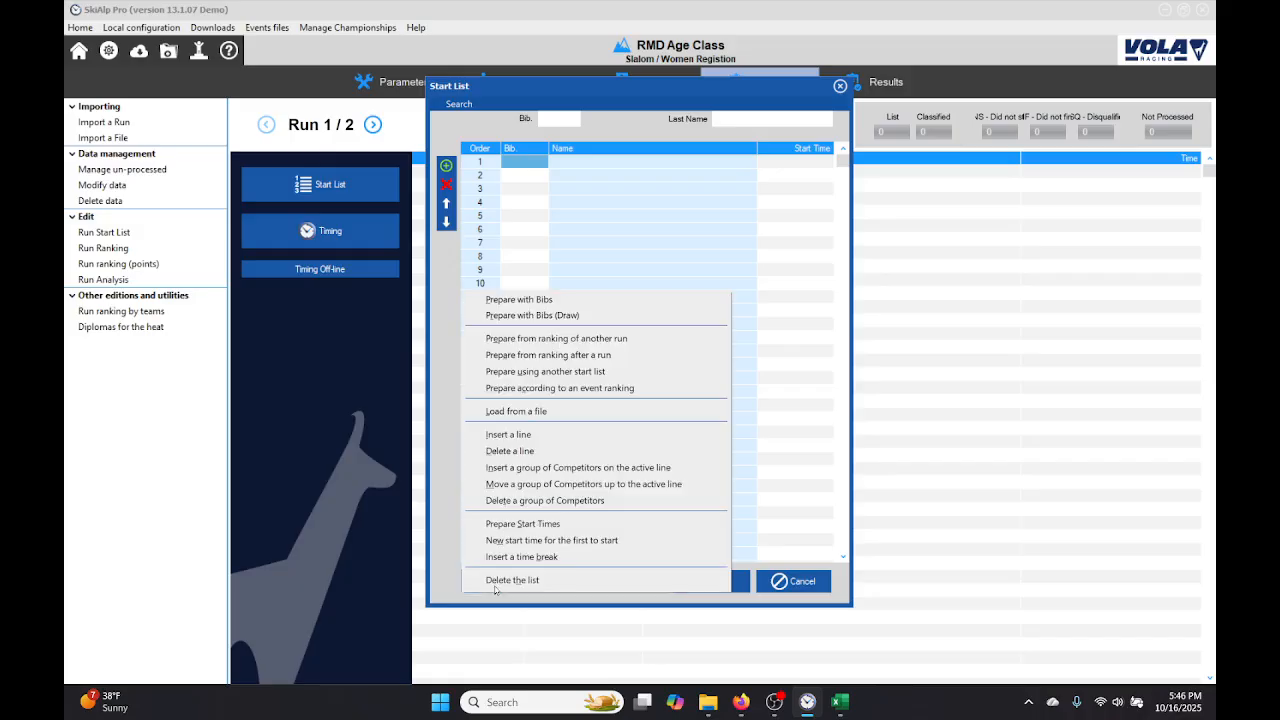
click(519, 299)
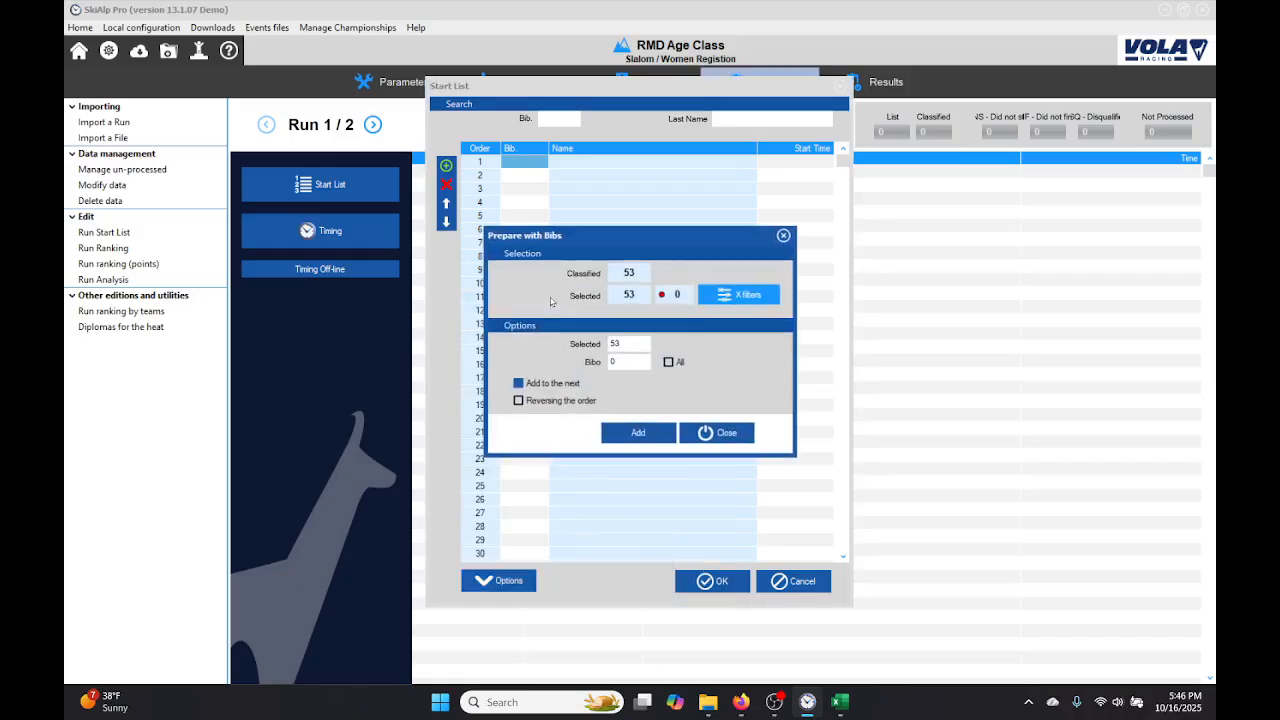
click(645, 435)
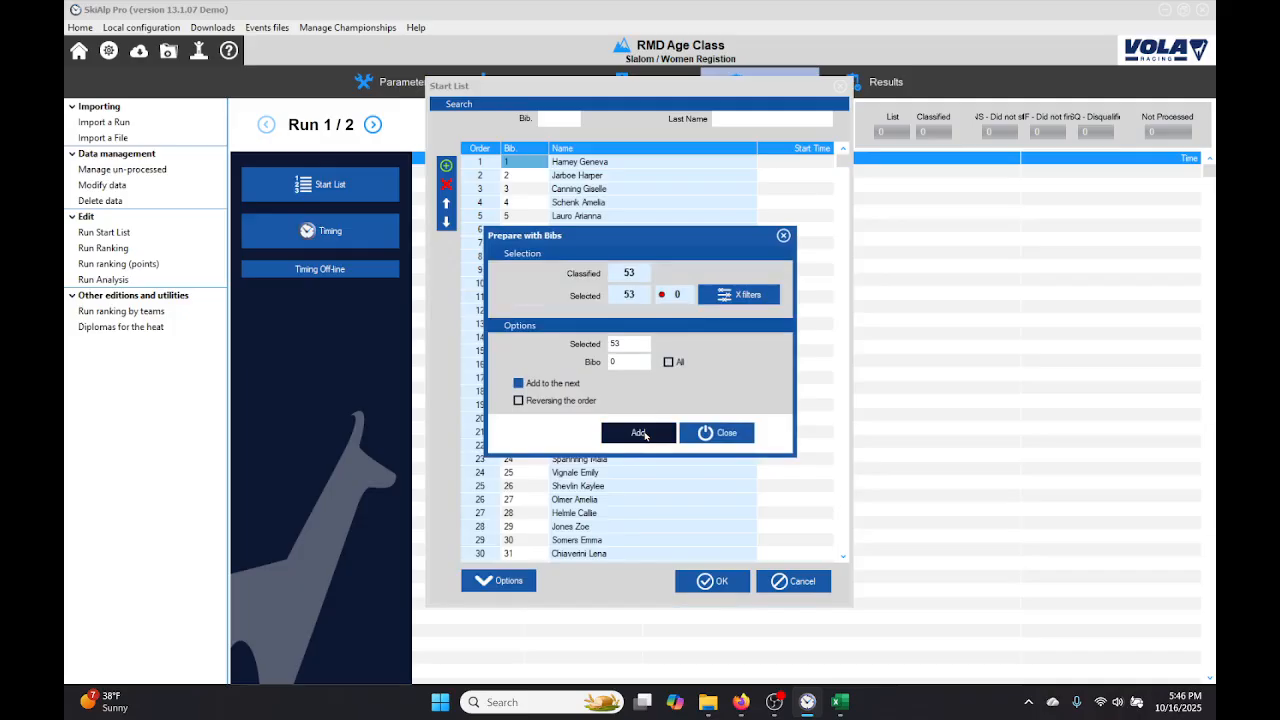
click(712, 434)
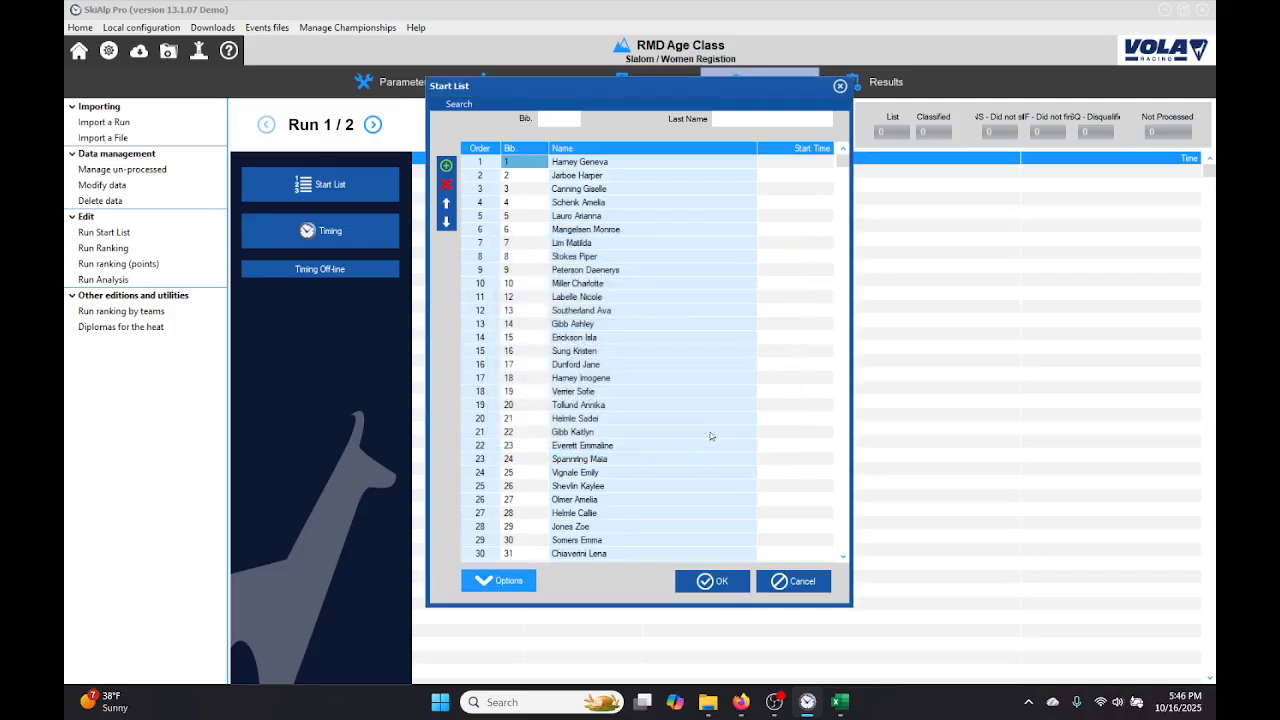
click(716, 582)
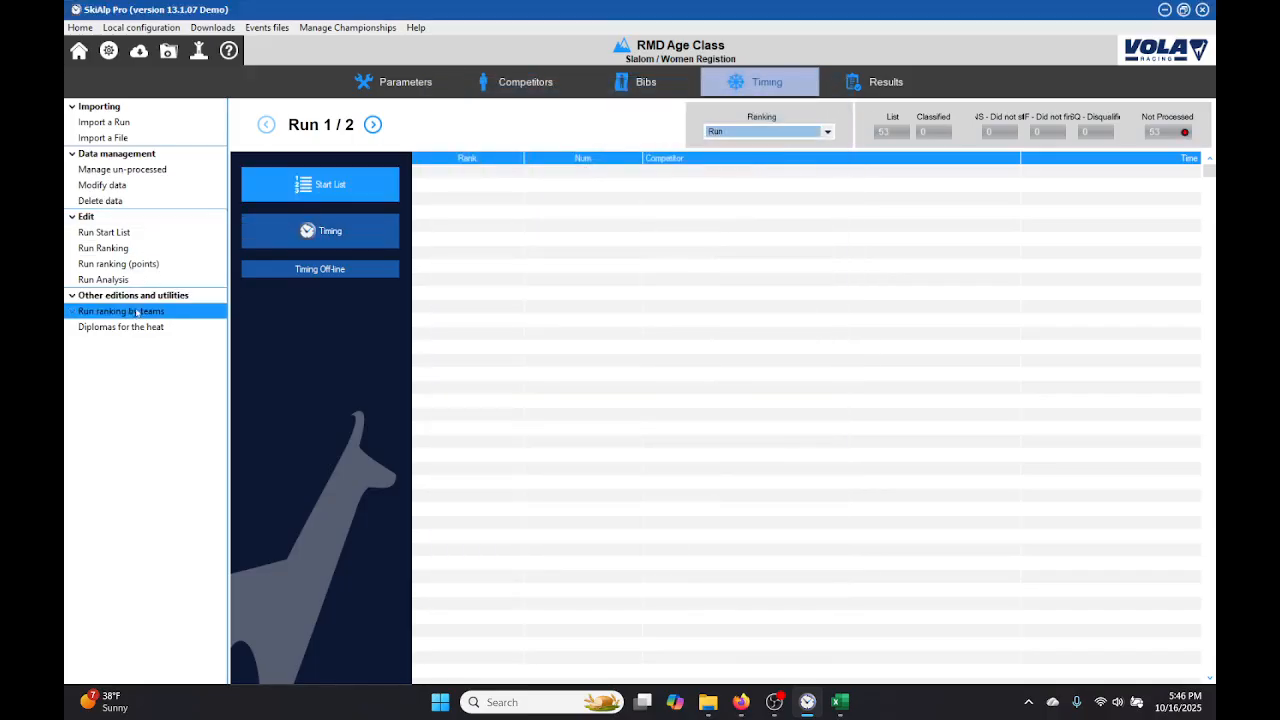
Step: Remove the List points and Day2 fields from the Run 1 start list printout and preview the result
click(116, 234)
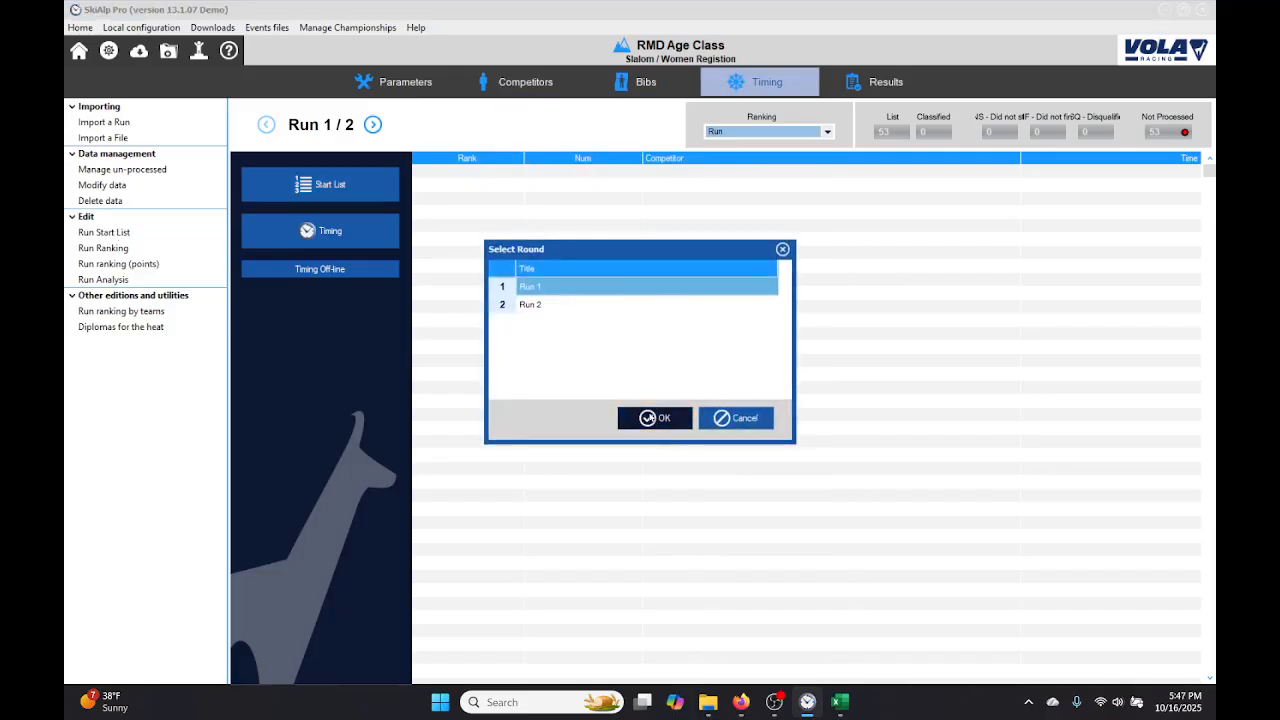
click(649, 418)
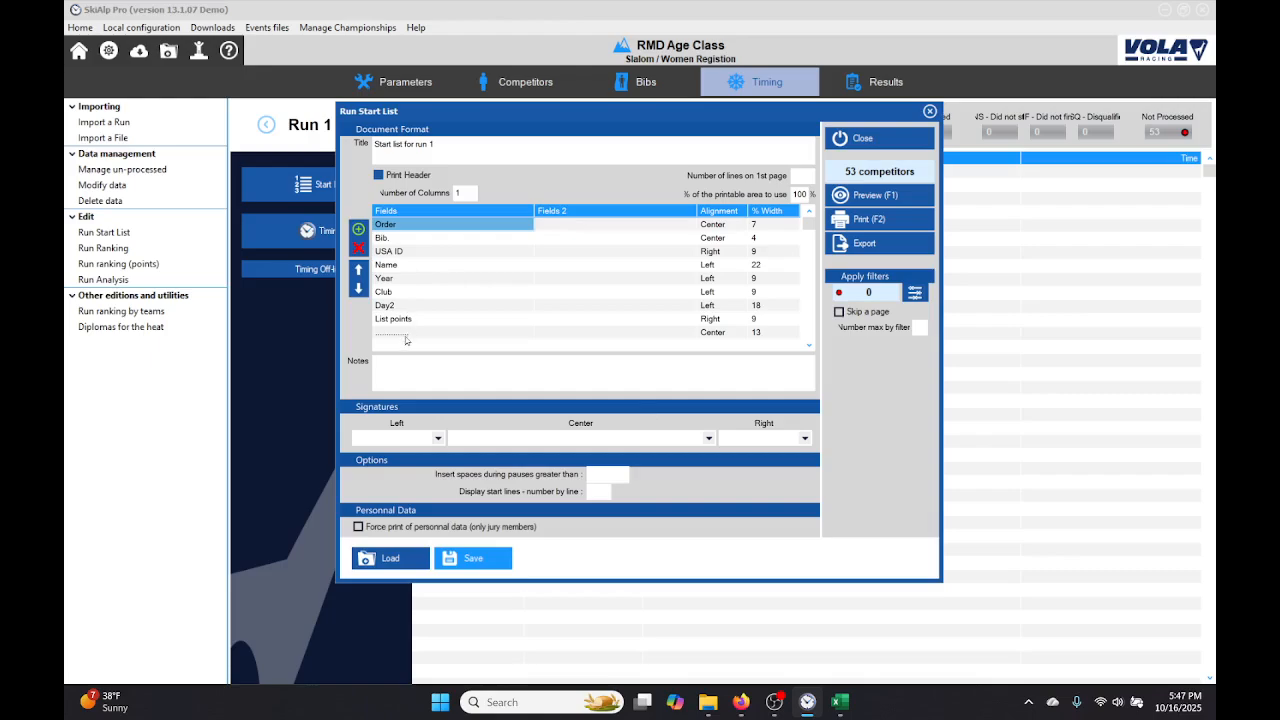
click(430, 320)
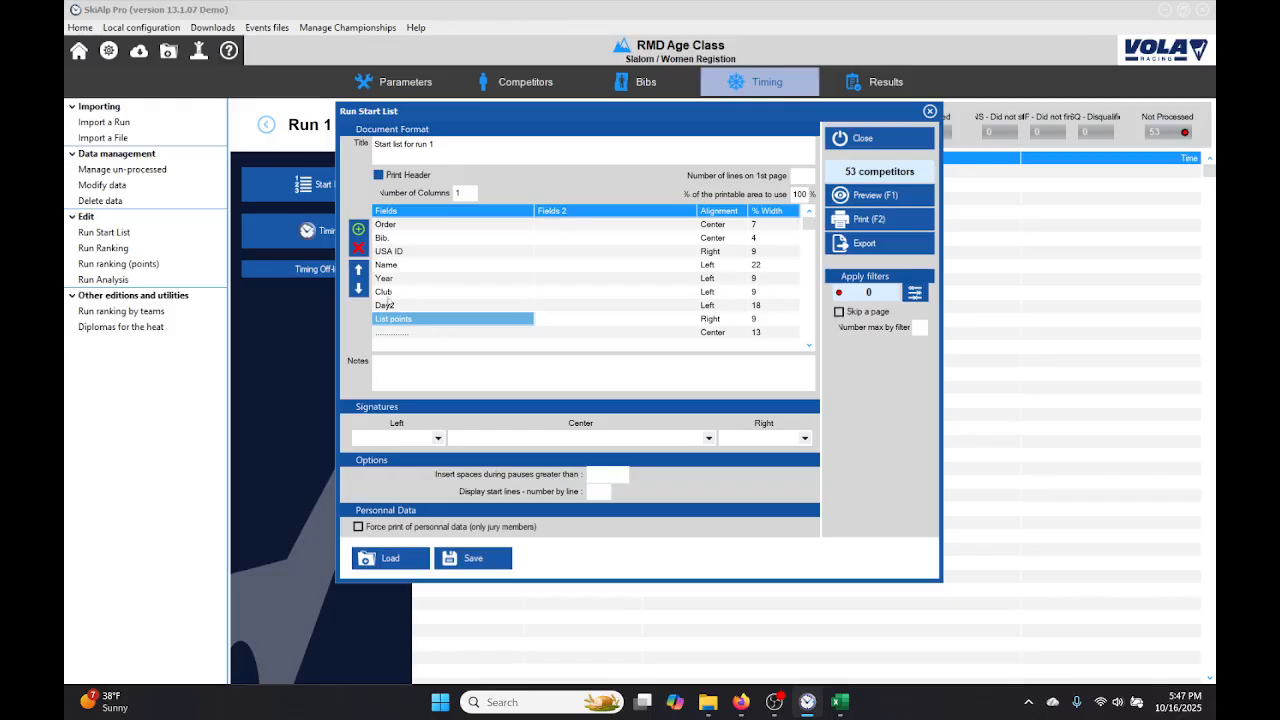
click(359, 249)
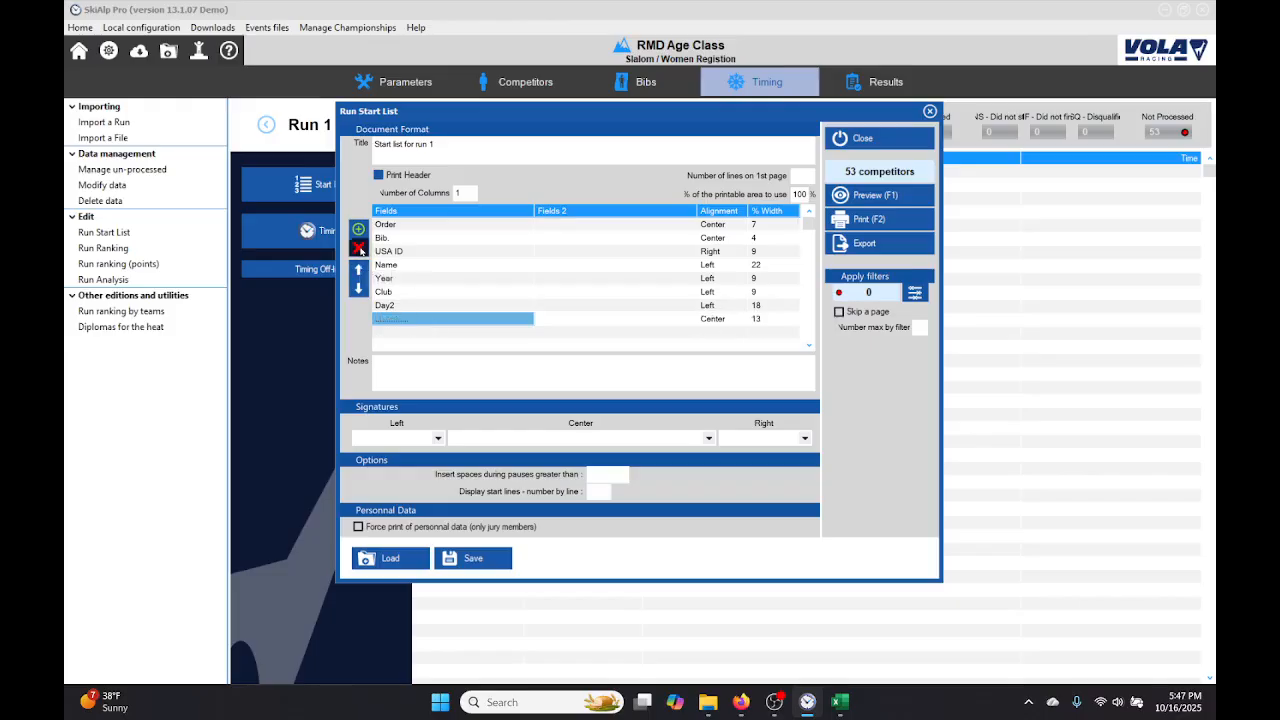
right_click(388, 306)
click(437, 331)
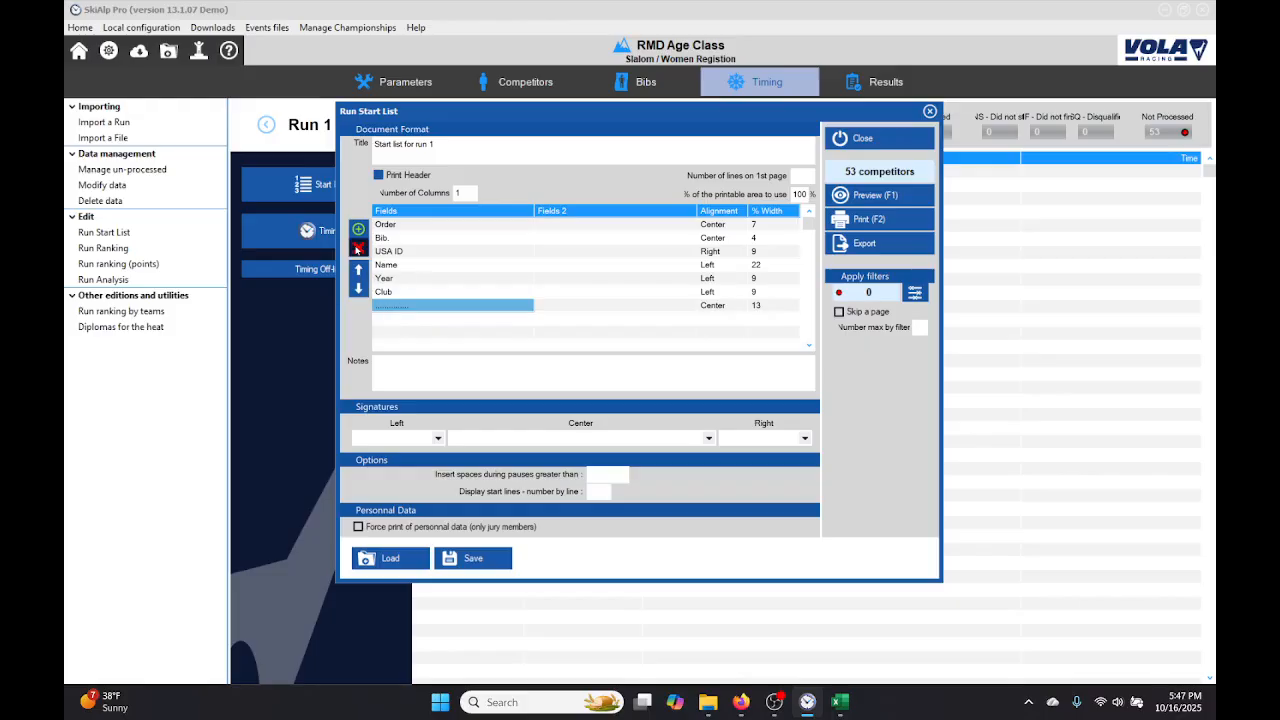
click(868, 195)
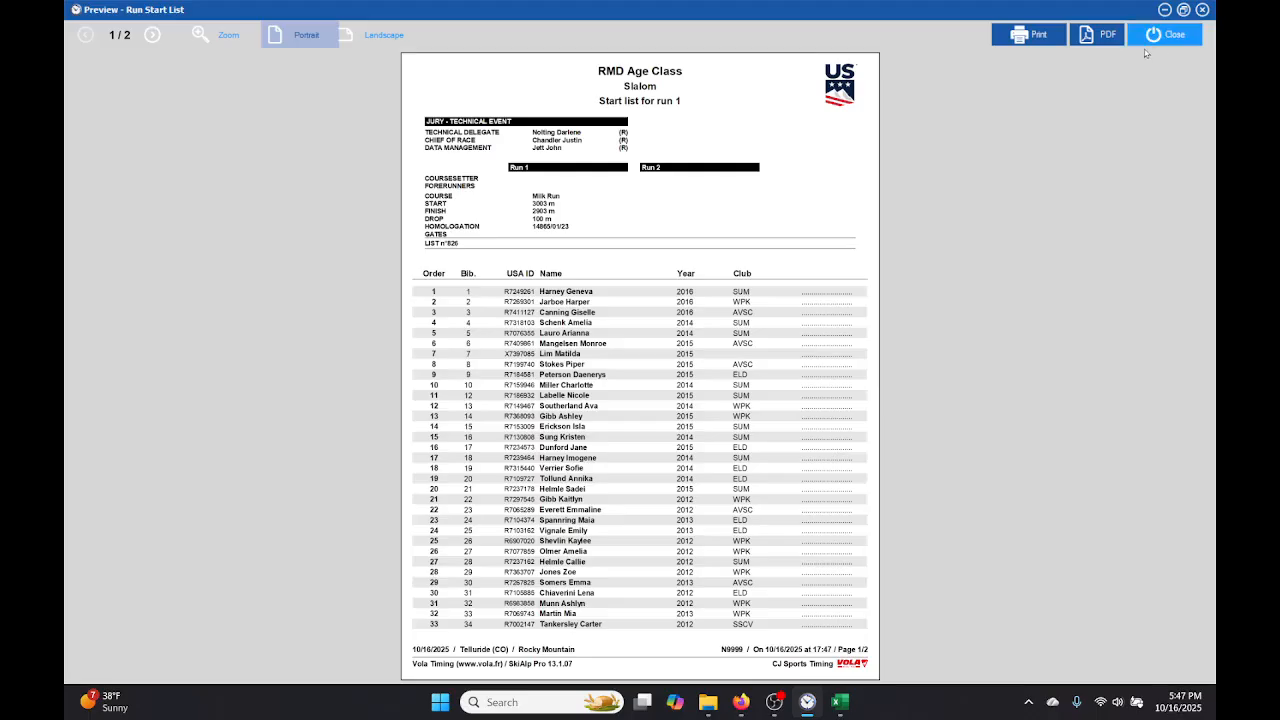
click(1167, 35)
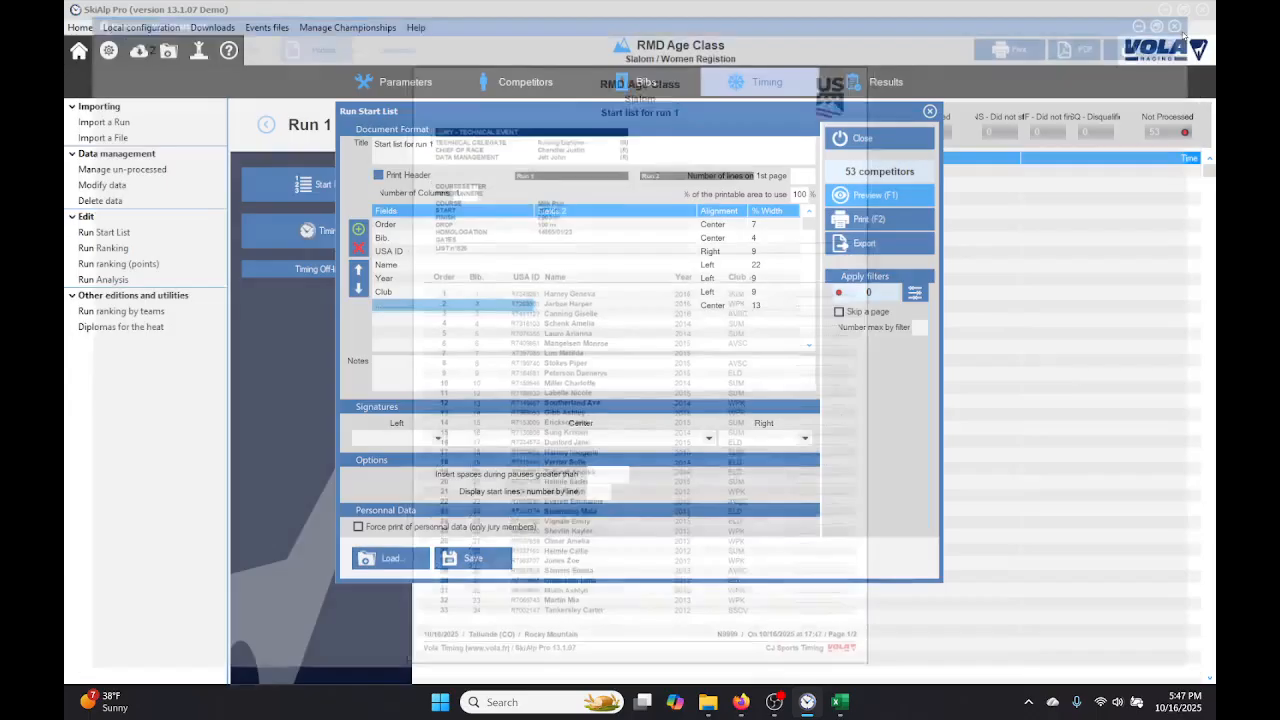
Step: Apply the U10, U12, U14 and U16 filters to the start list printout and preview it grouped by category
click(915, 293)
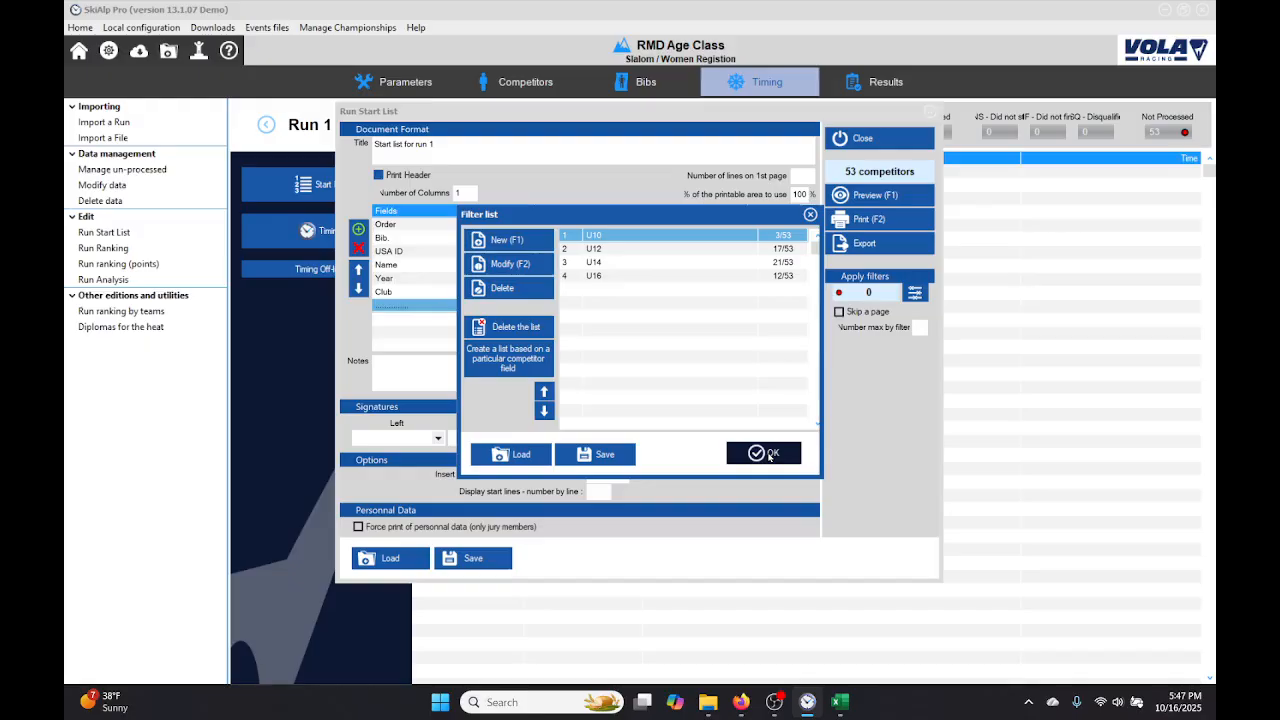
click(769, 455)
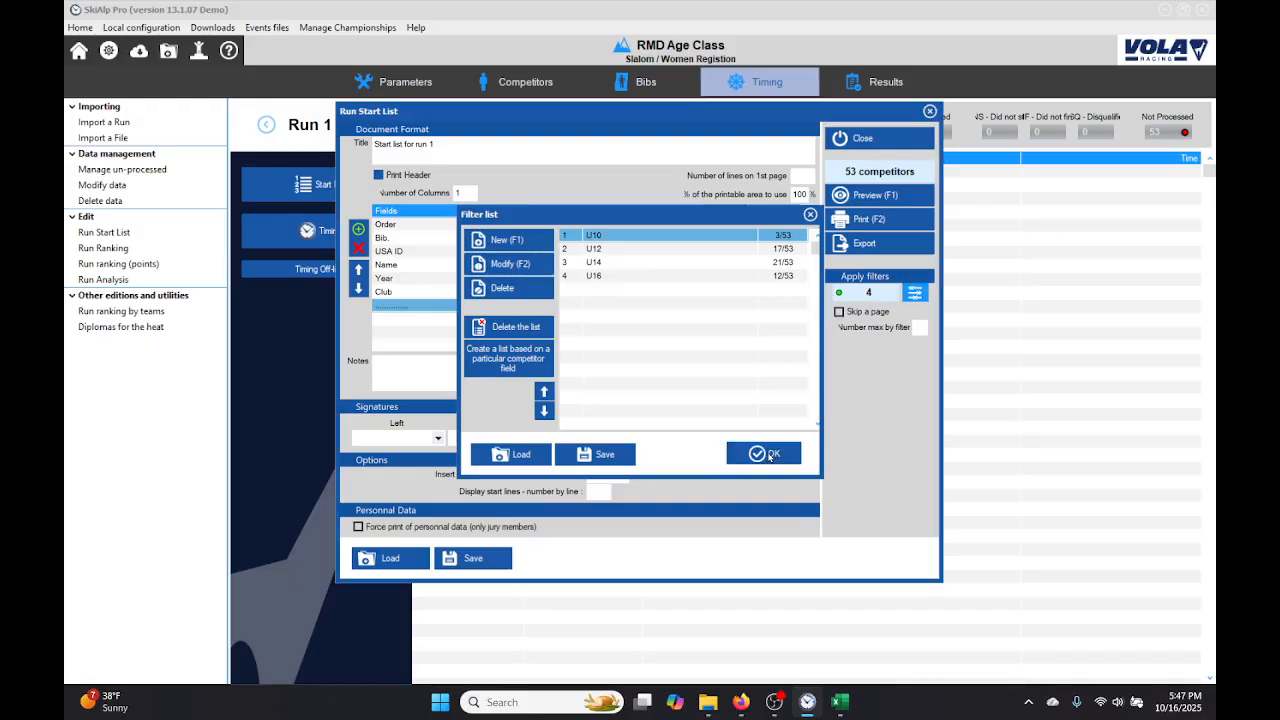
click(886, 196)
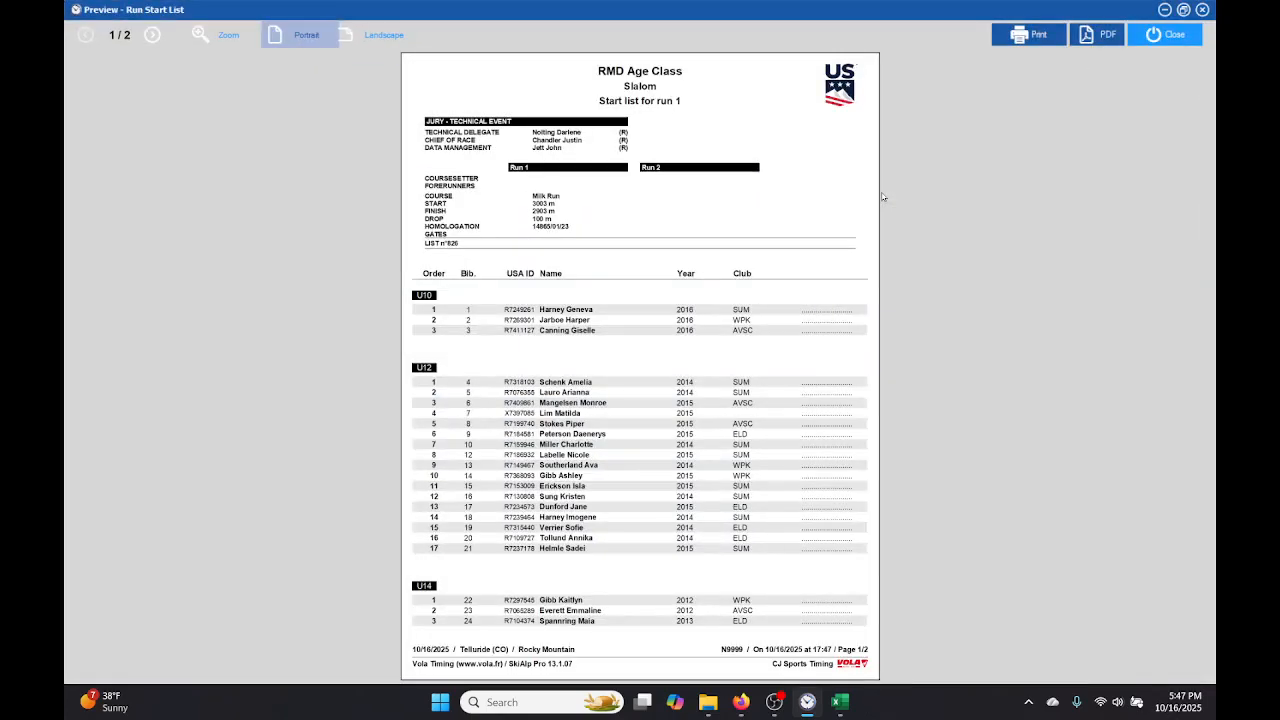
click(1162, 40)
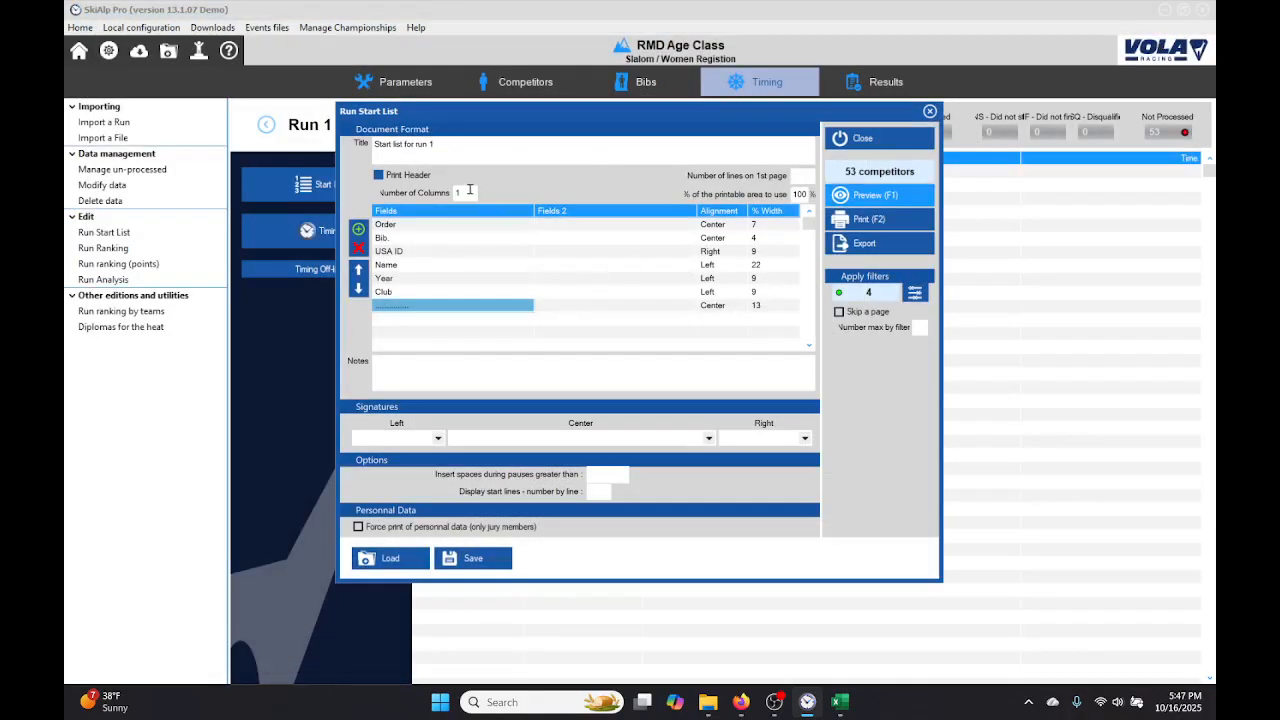
Step: Set the start list printout to 2 columns without the print header, preview it, and close the print setup
click(469, 190)
key(BackSpace)
text(2)
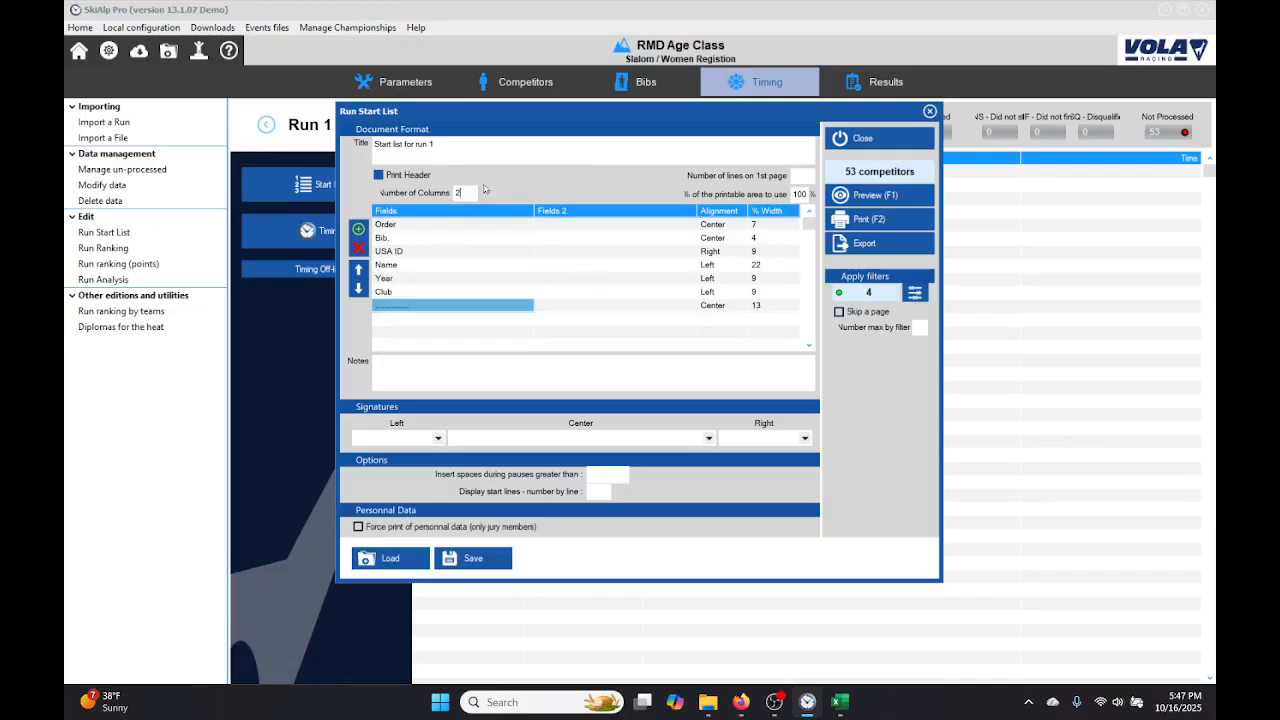
click(379, 176)
click(379, 176)
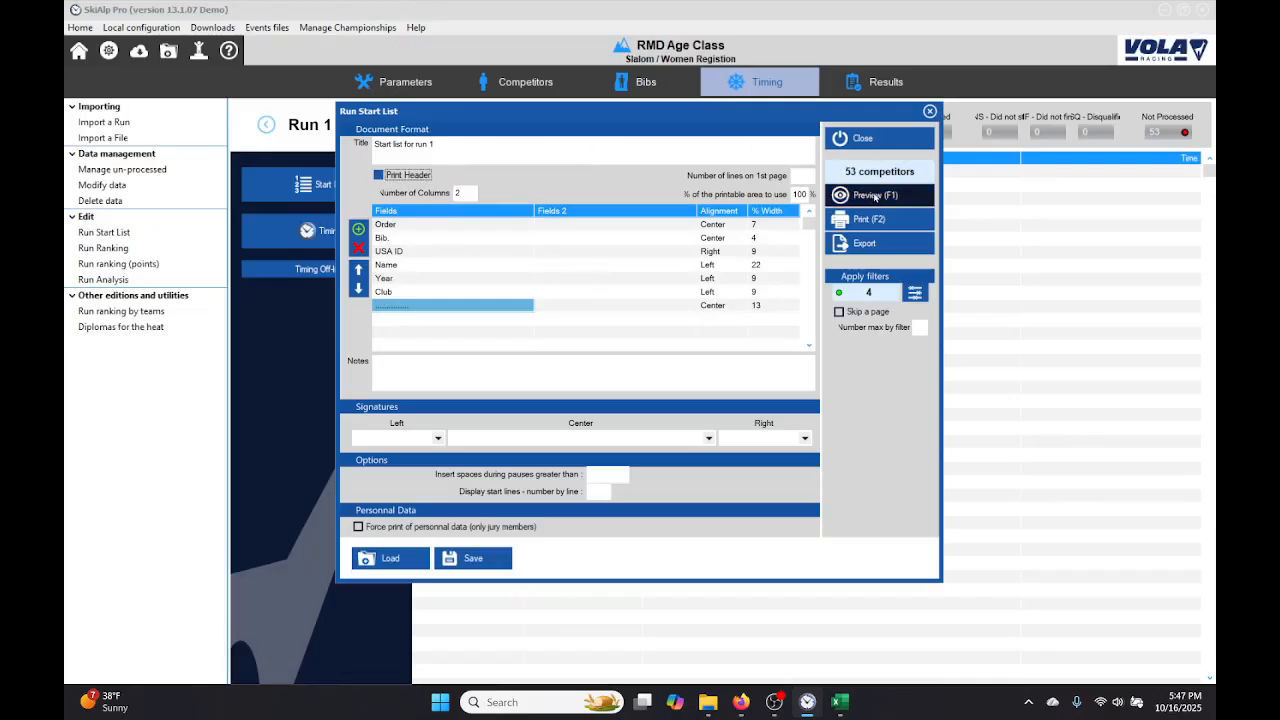
key(space)
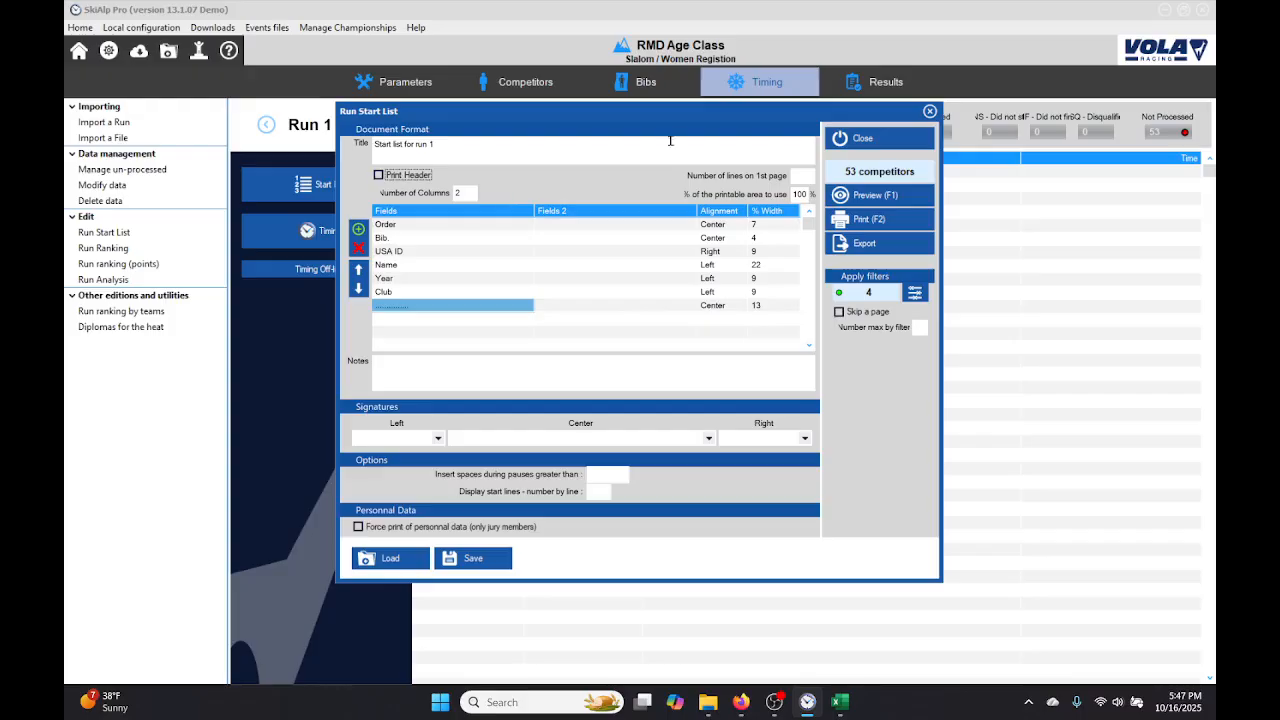
click(892, 195)
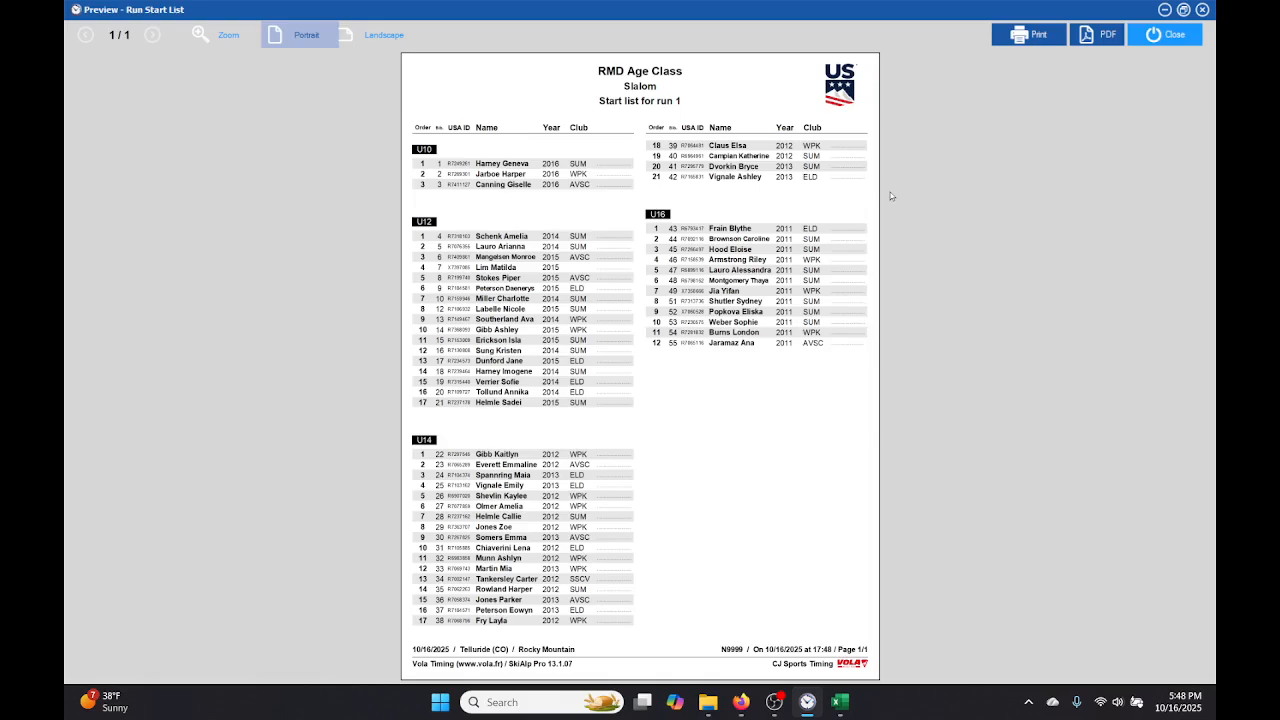
click(1170, 37)
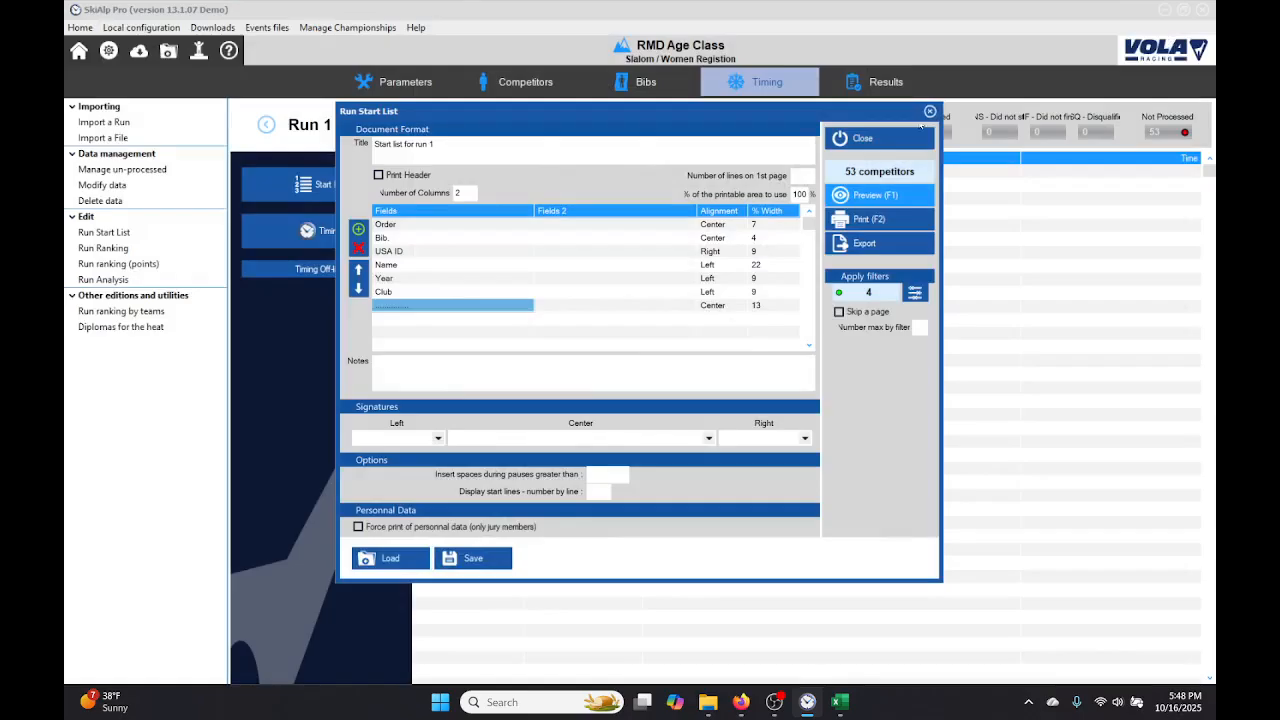
click(860, 139)
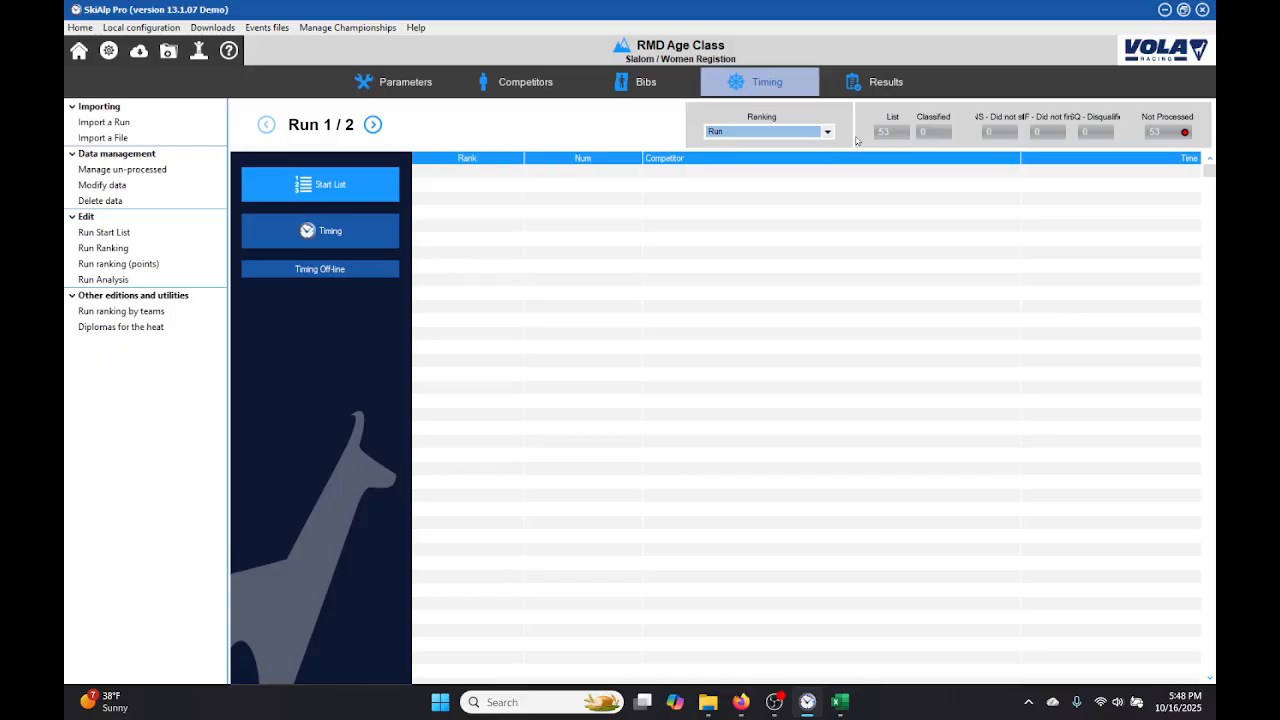
Step: Exit the open event and choose the RMD Age Class women's slalom as the event to save
click(168, 54)
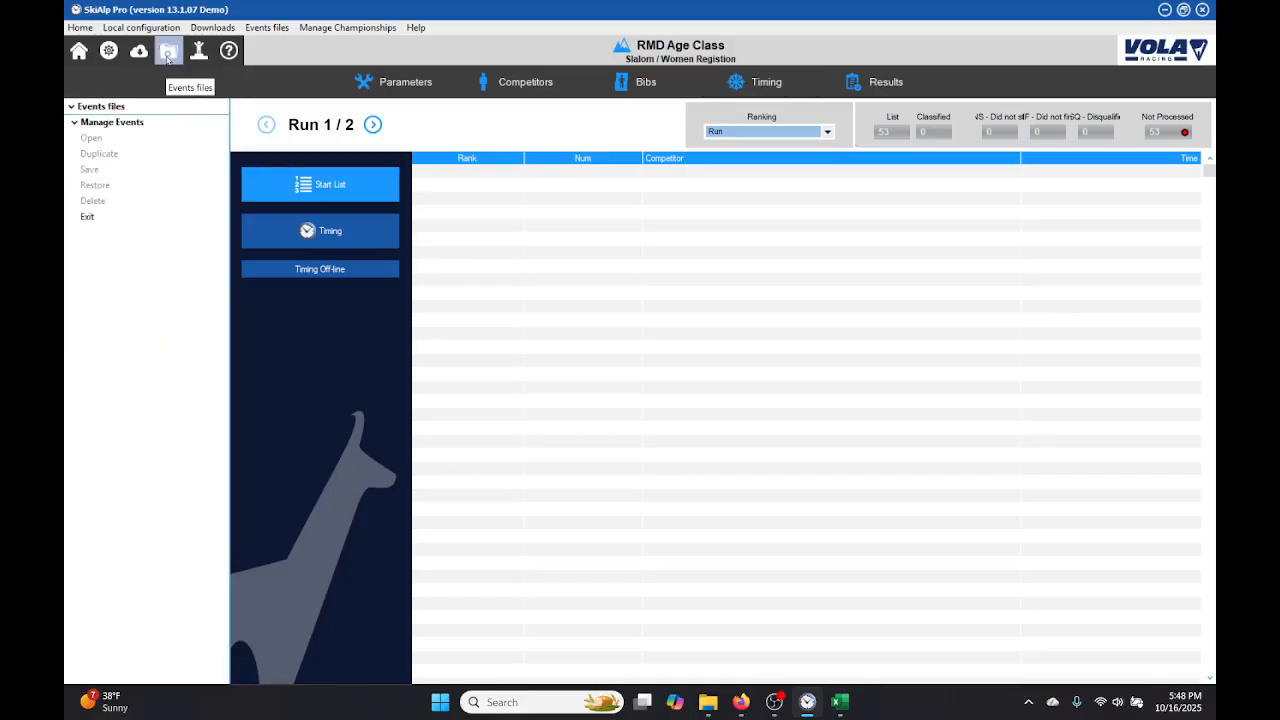
click(92, 220)
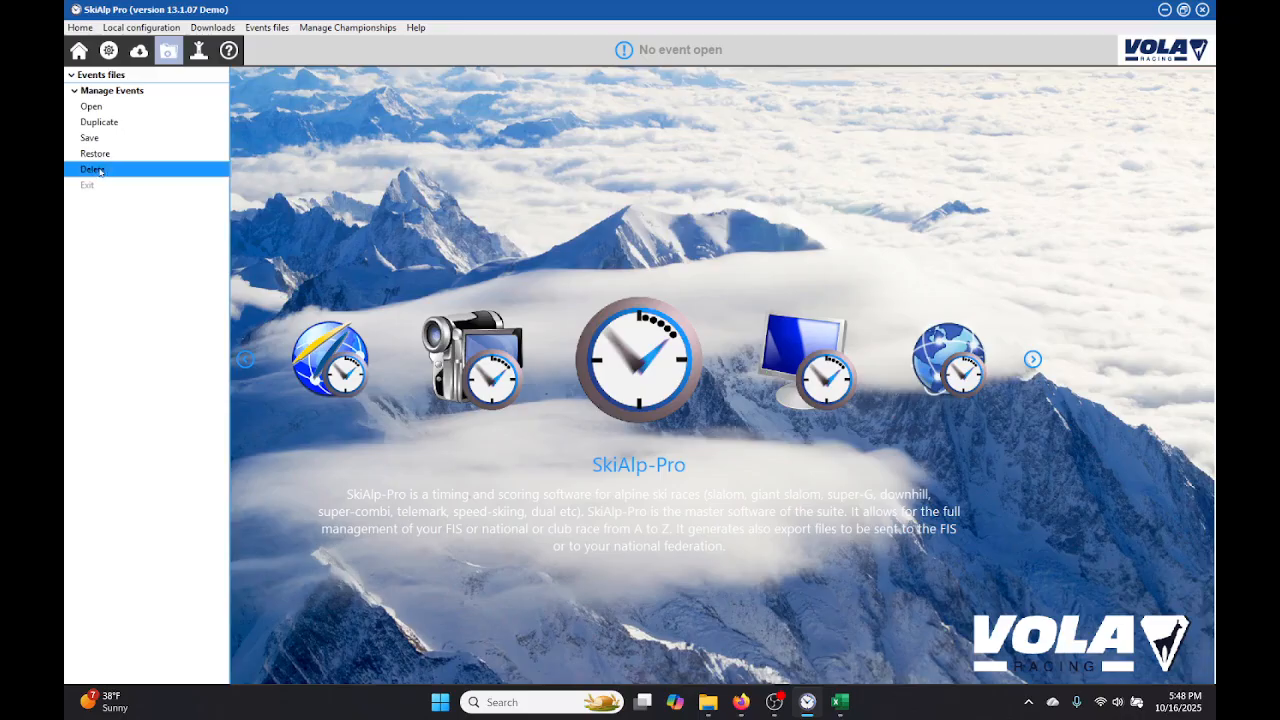
click(90, 138)
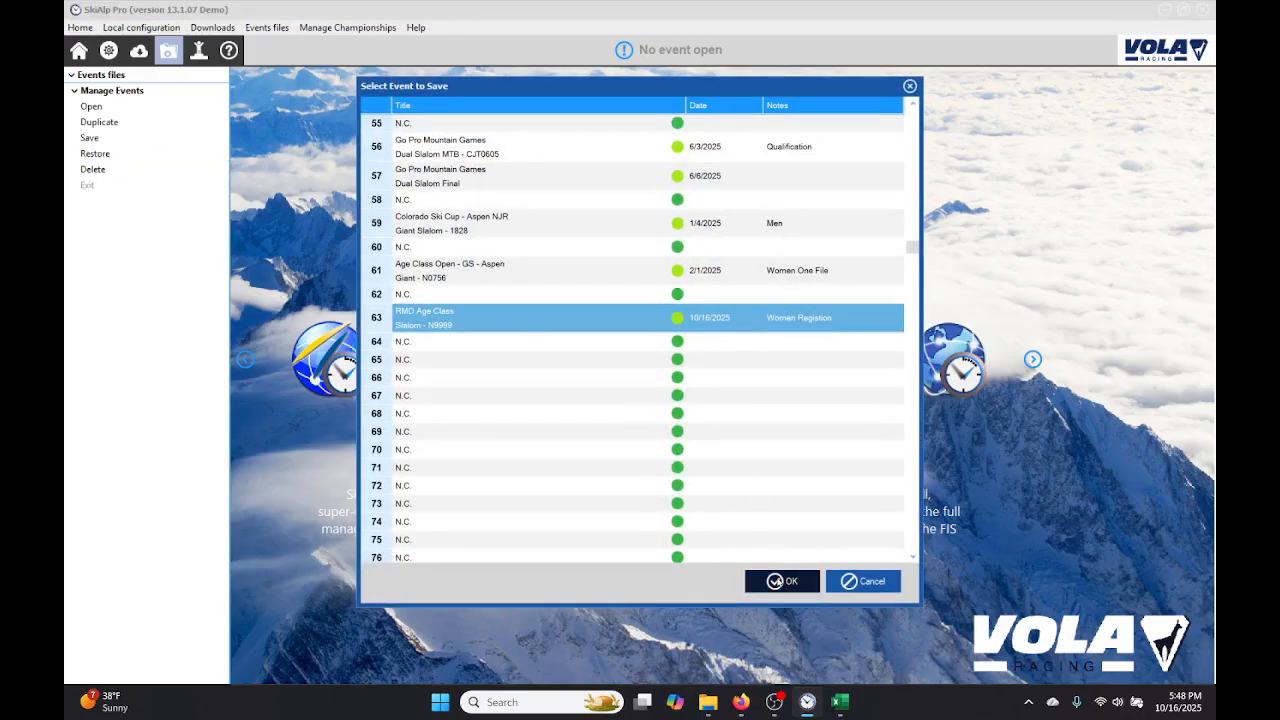
click(779, 582)
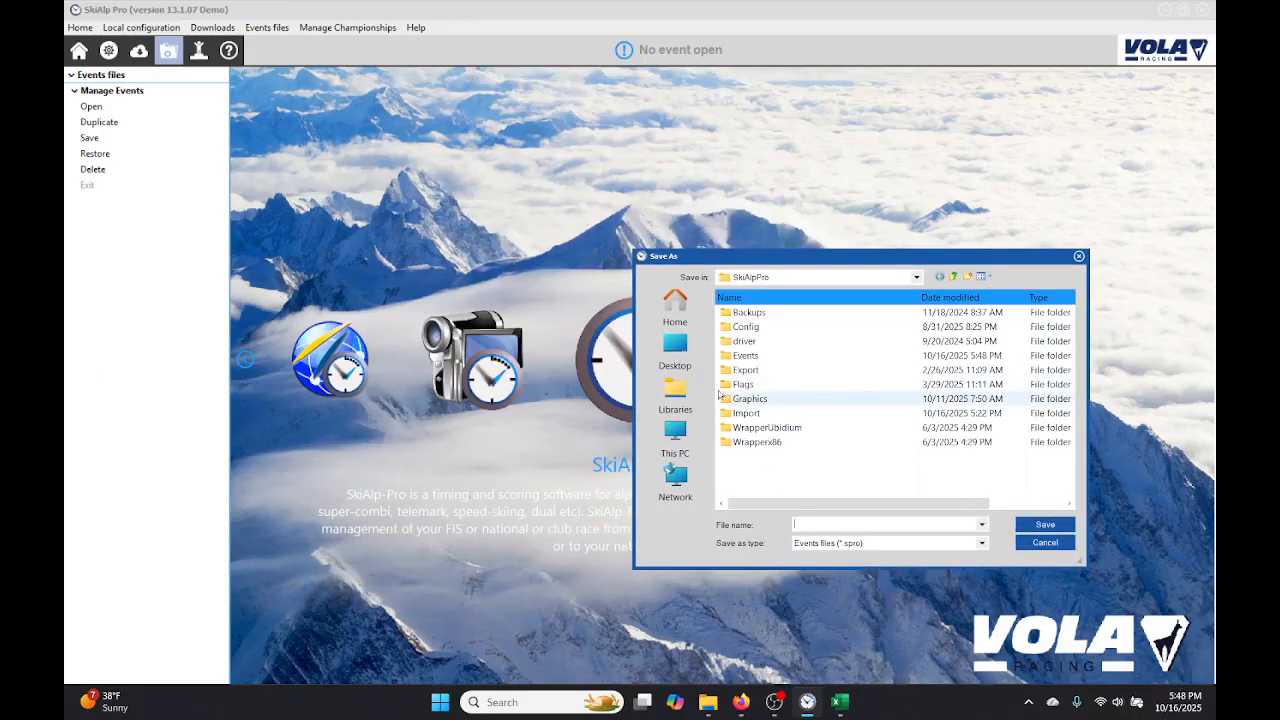
Step: Save the event backup to the Desktop under the file name Women1
click(674, 350)
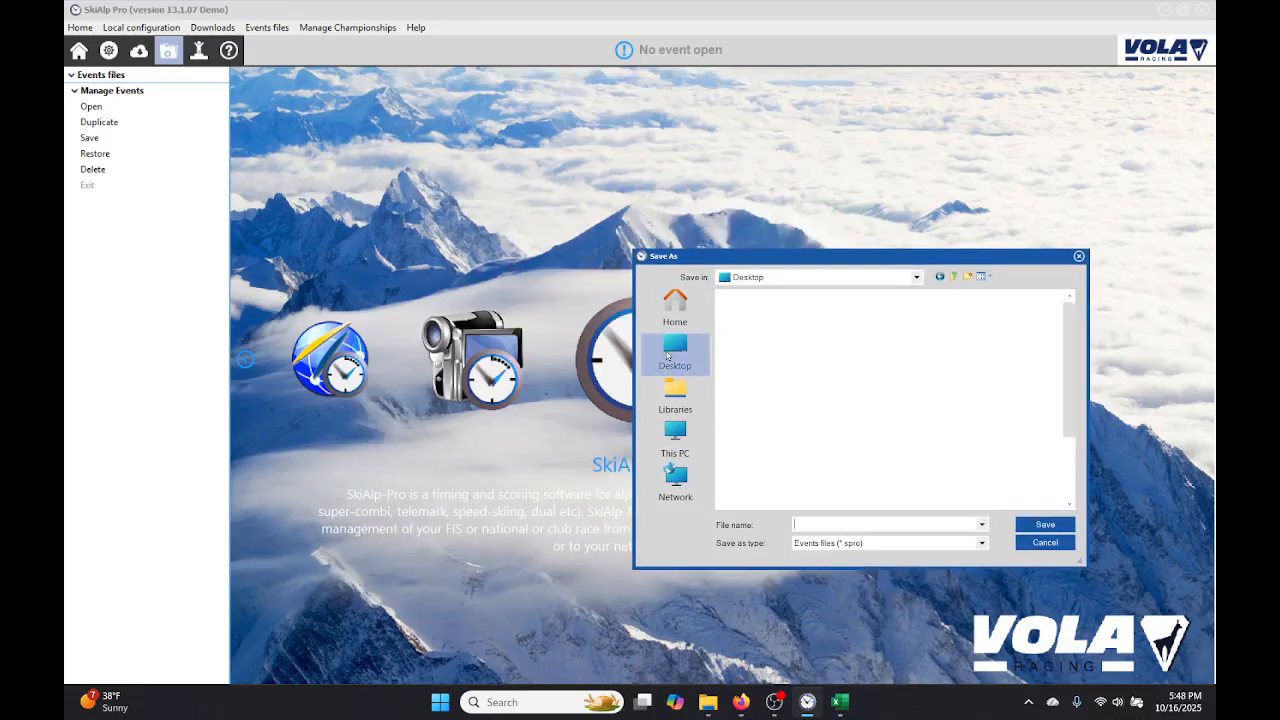
click(830, 524)
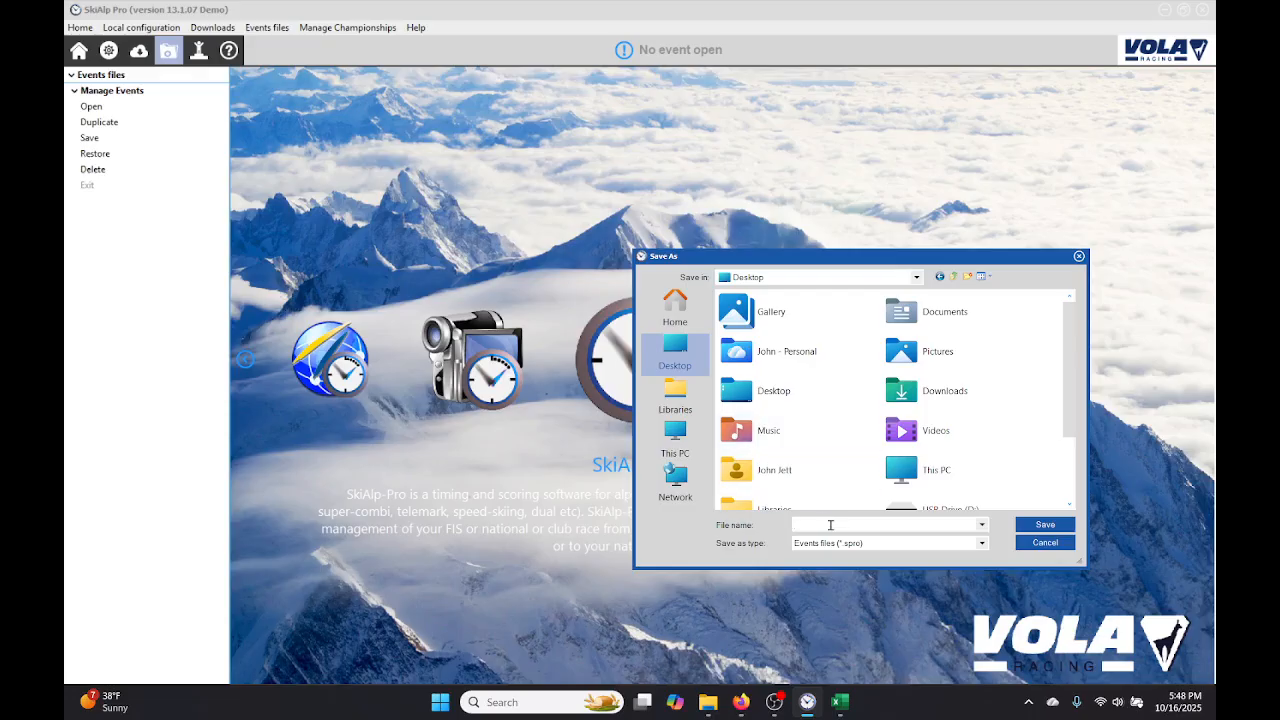
text(Wowm)
key(BackSpace)
text(n)
text(en)
text(1)
key(Return)
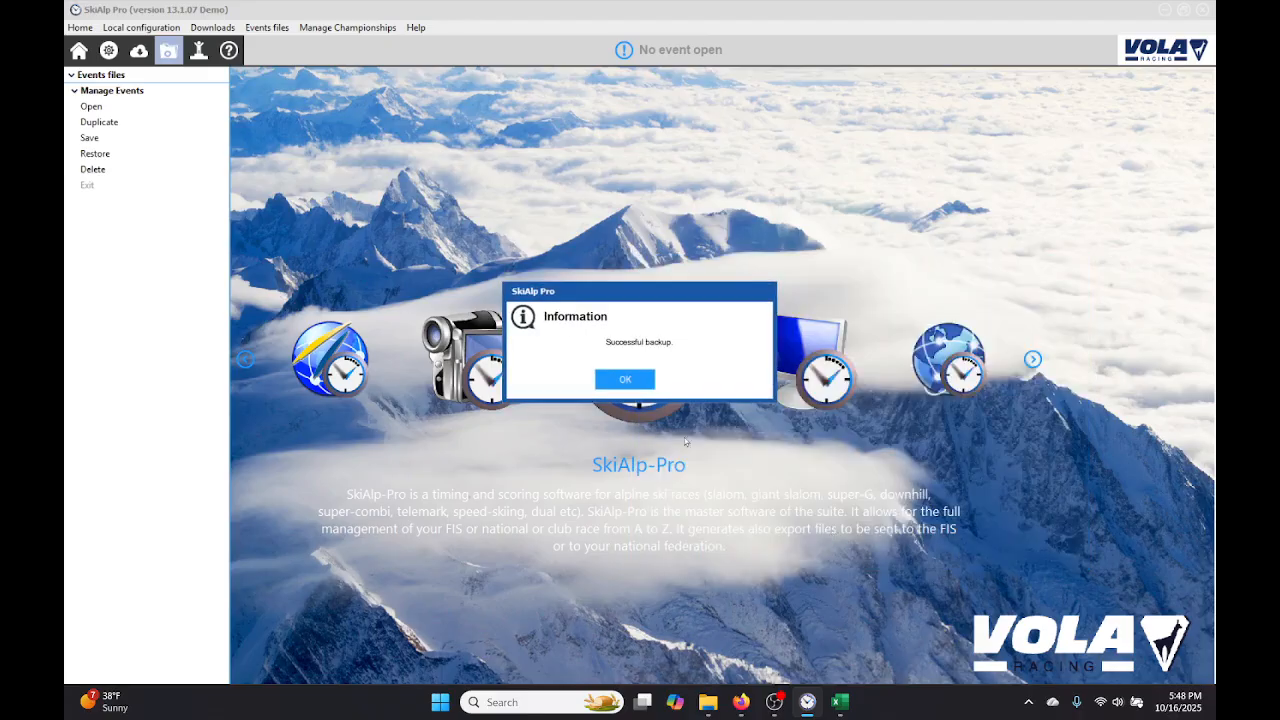
click(622, 380)
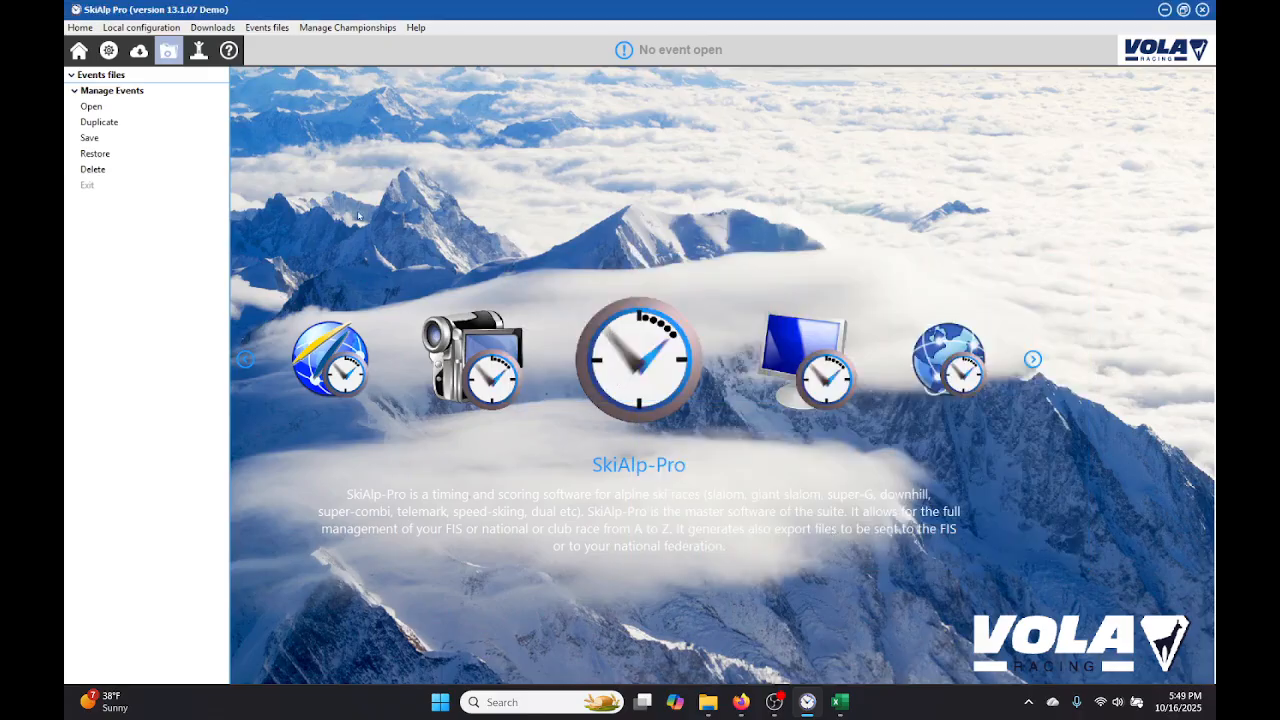
Step: Switch to the Windows desktop and move the Women1.spro backup file to an open area away from the other icons
click(1164, 10)
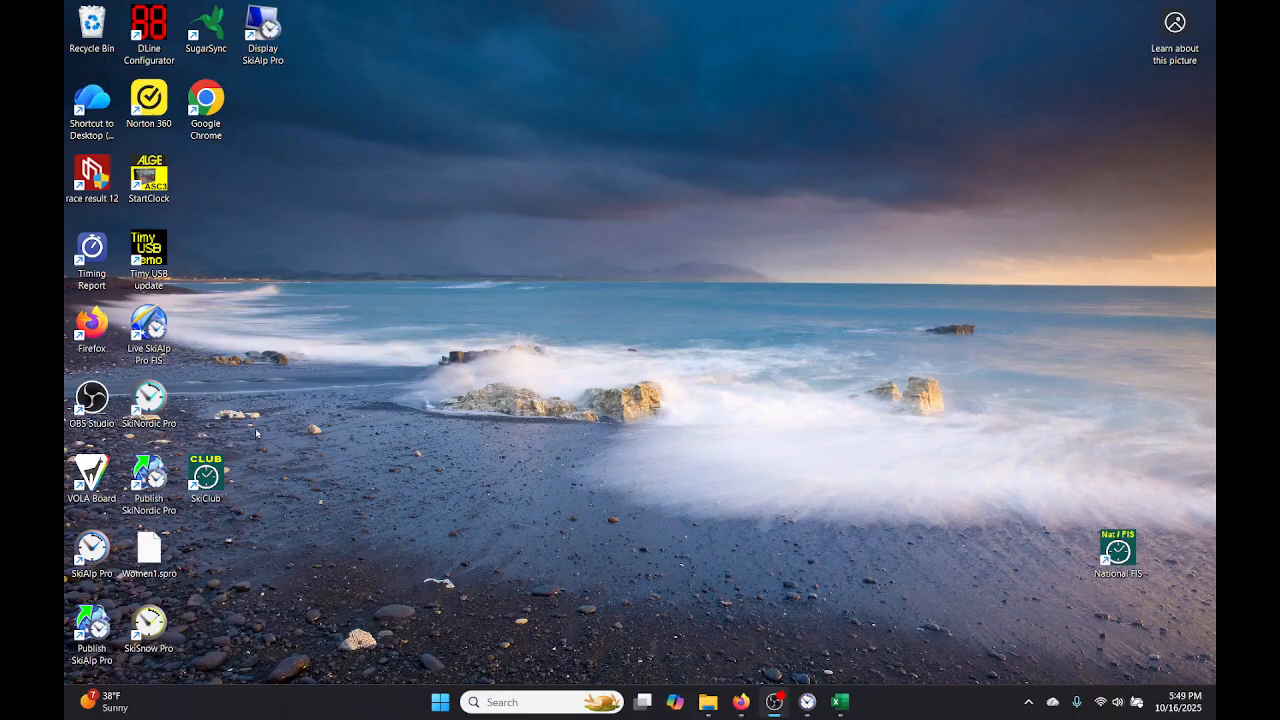
drag(148, 550, 492, 325)
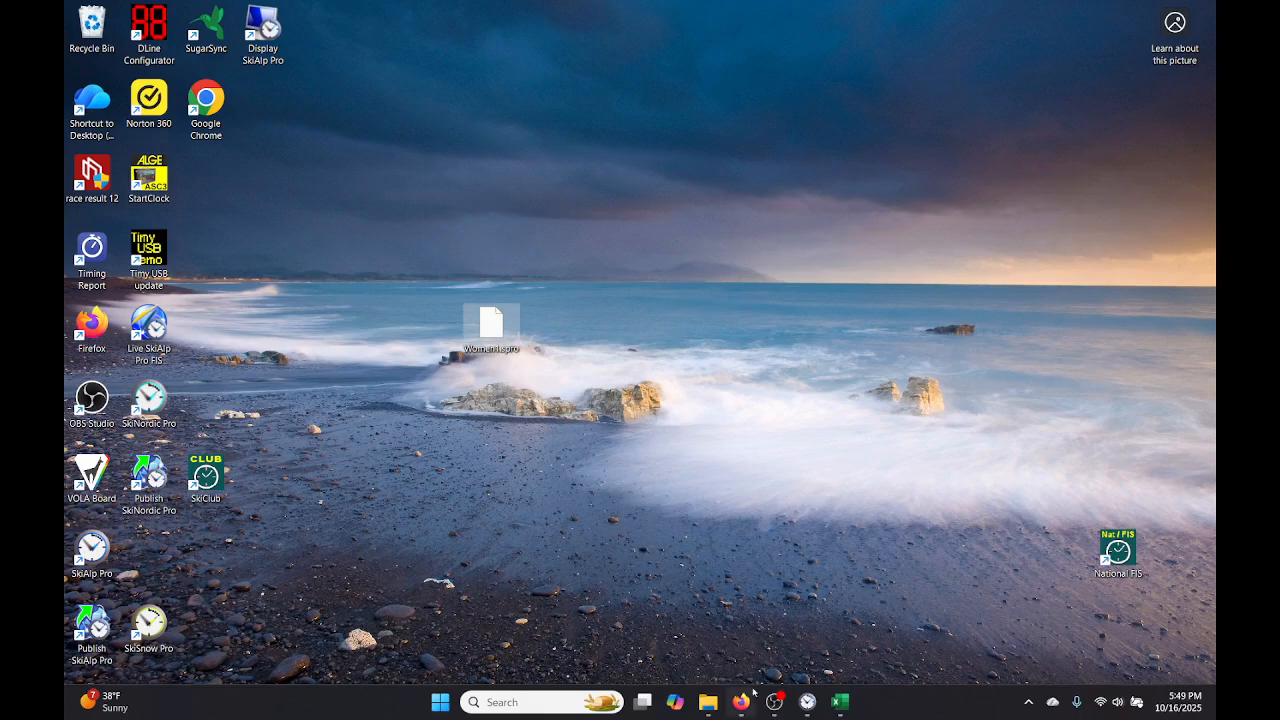
mouse_move(807, 701)
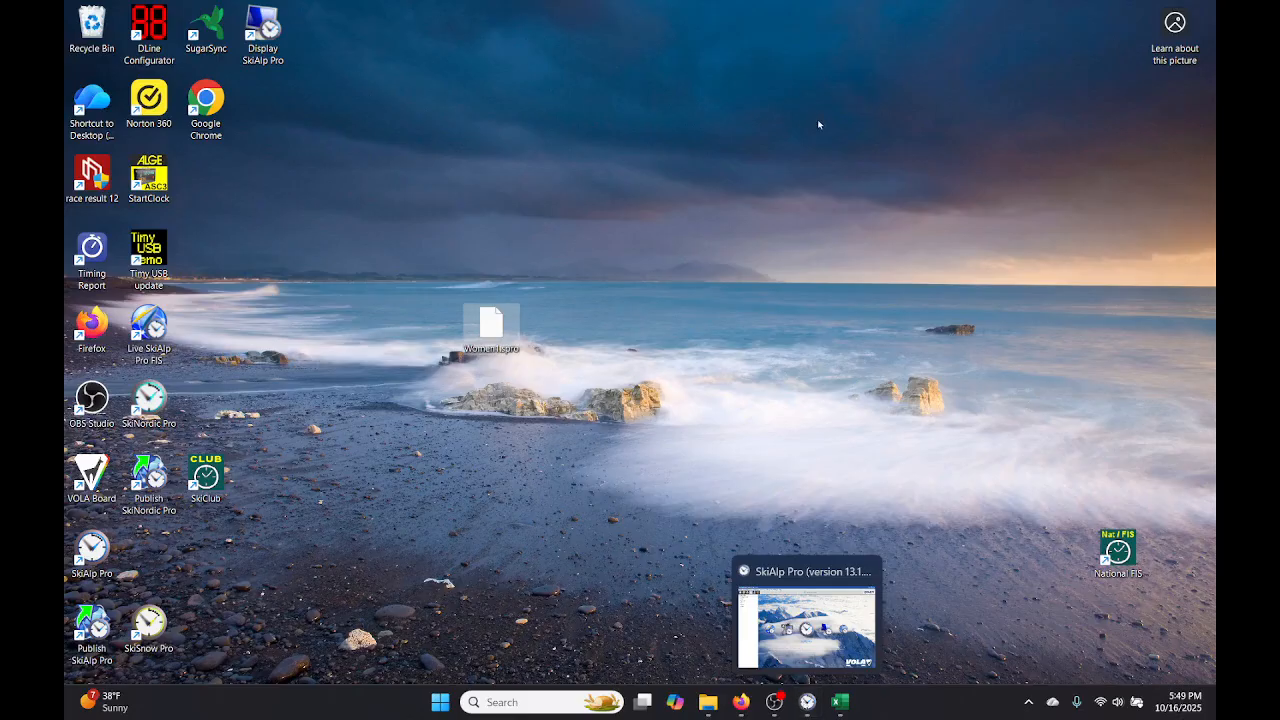